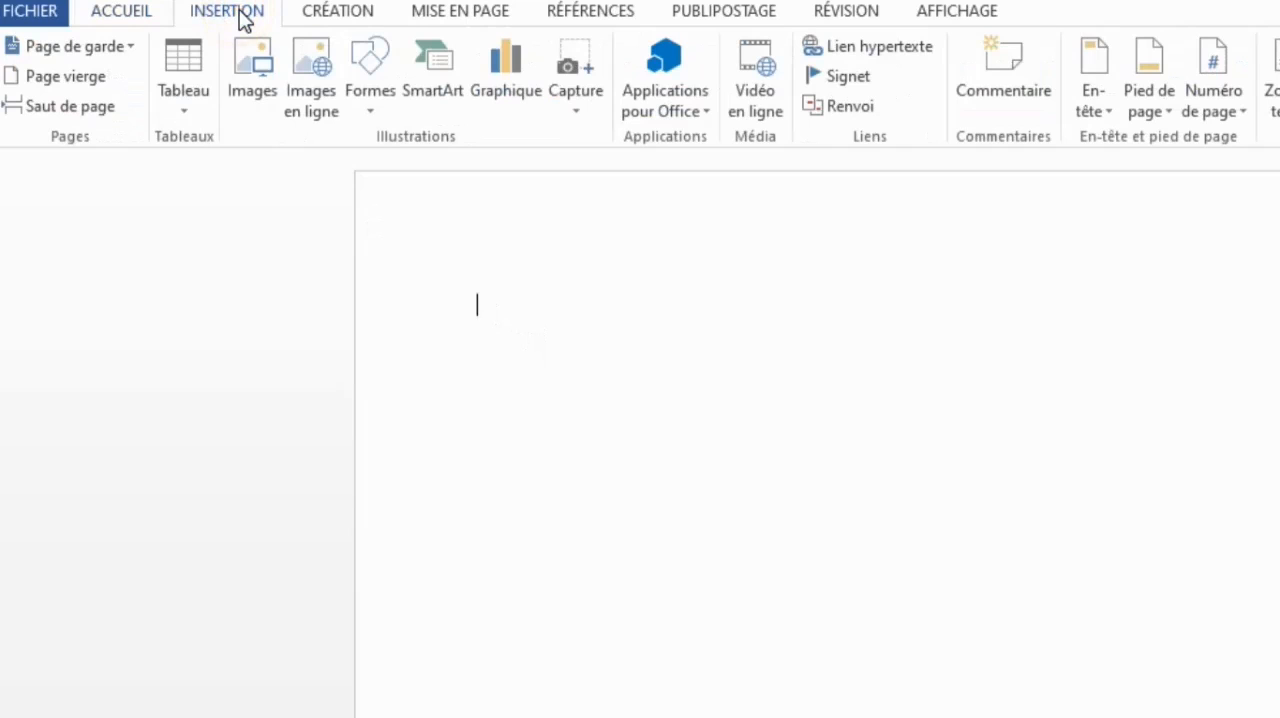
- Draw a rectangle near the upper middle of the page and add the text "afrique" inside it
left_click(363, 99)
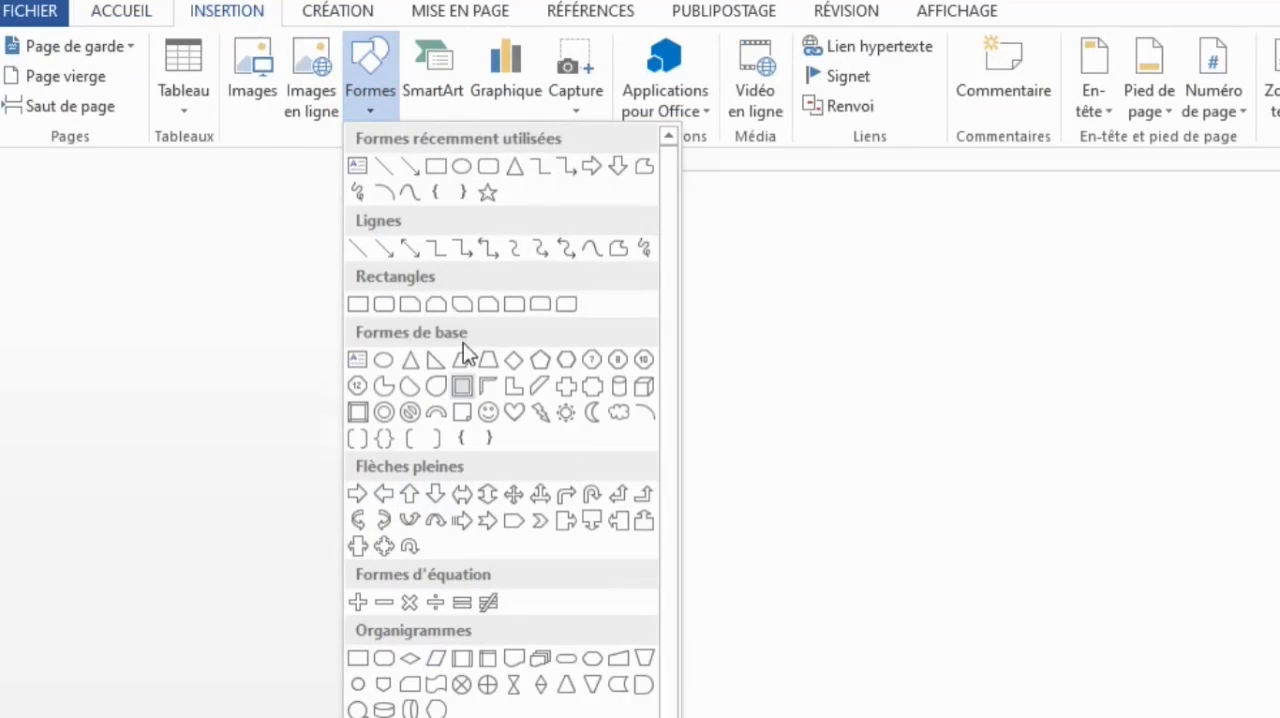
left_click(436, 167)
left_click_drag(694, 297, 920, 373)
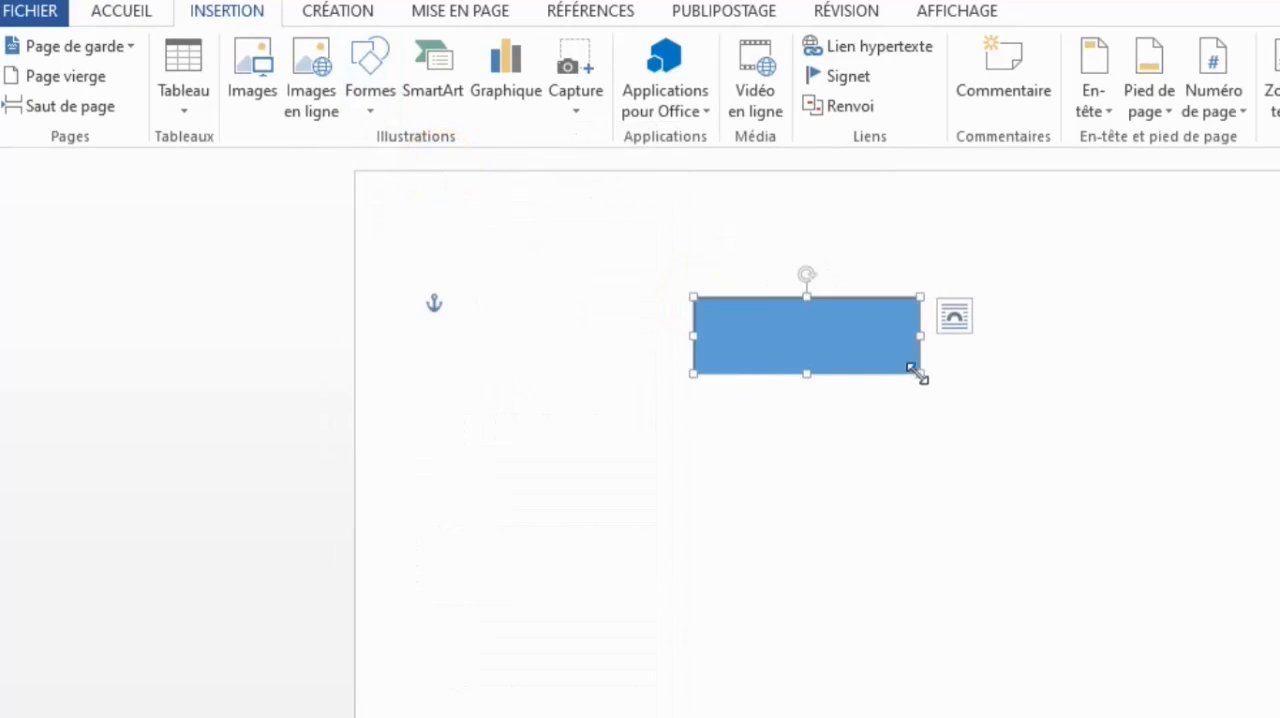
right_click(751, 300)
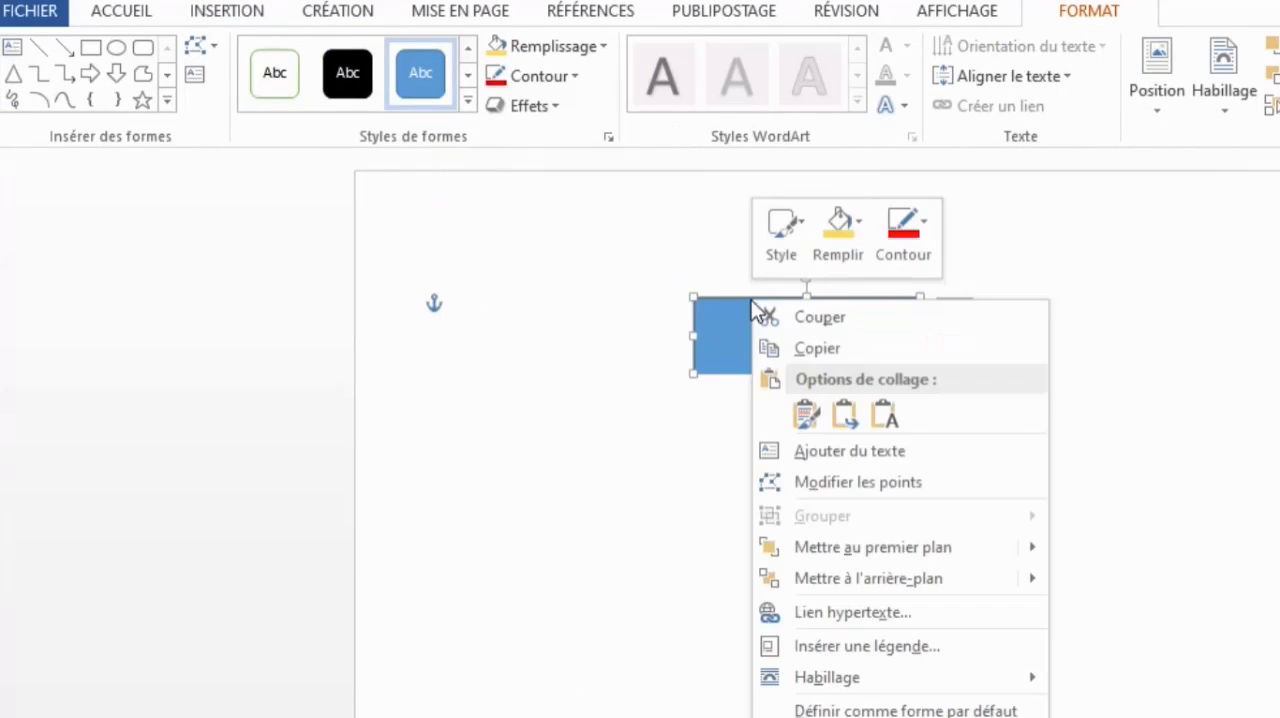
left_click(828, 455)
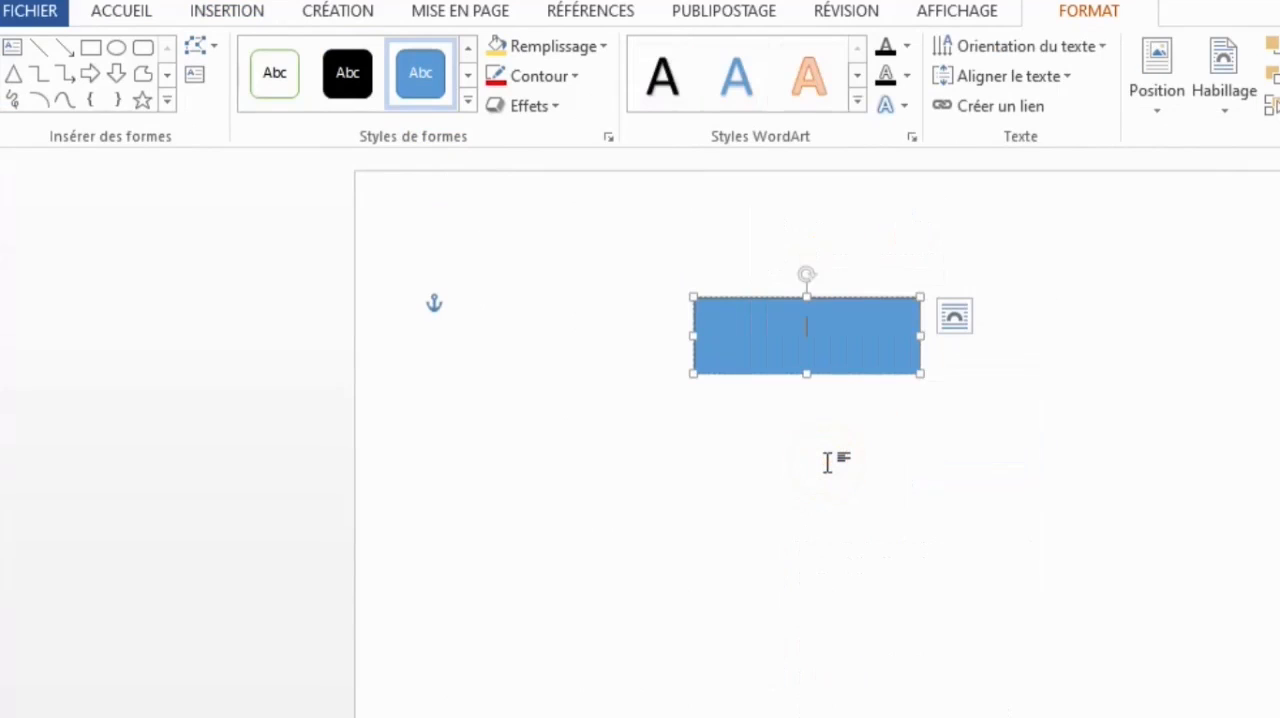
type("afriq")
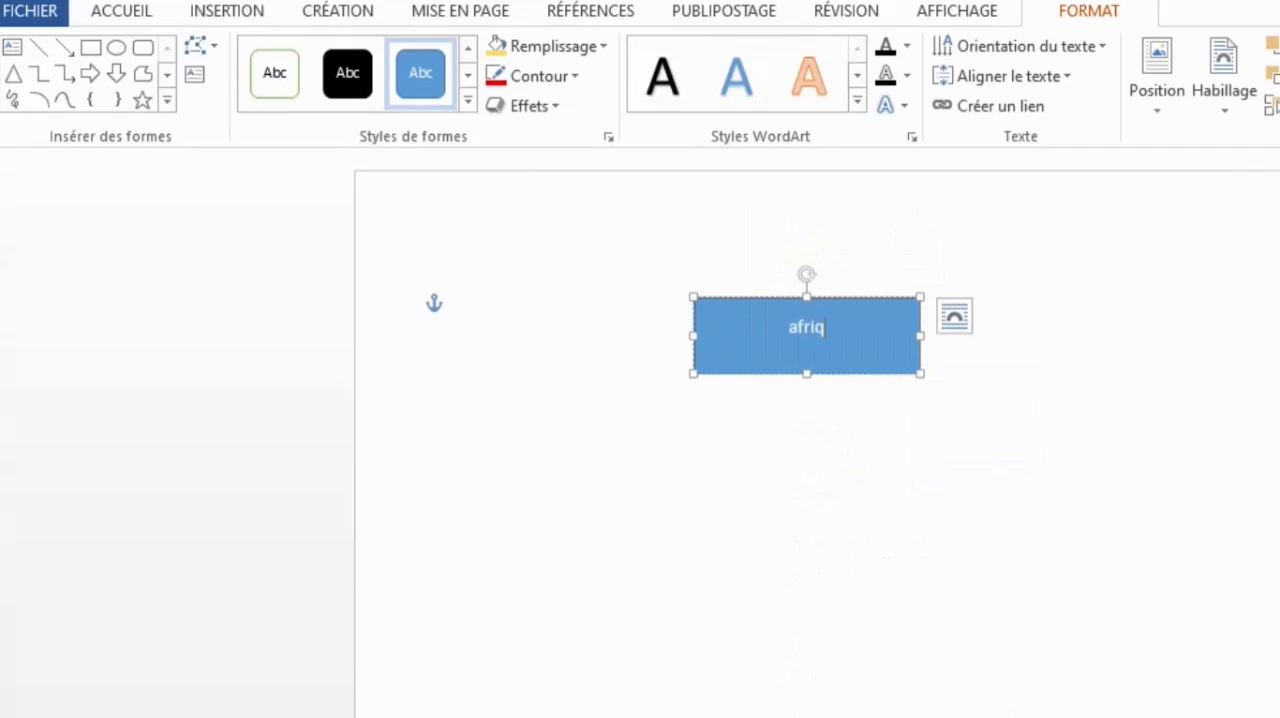
type("ue")
- Fill the rectangle with a light gold theme colour and delete the text inside it
left_click(551, 48)
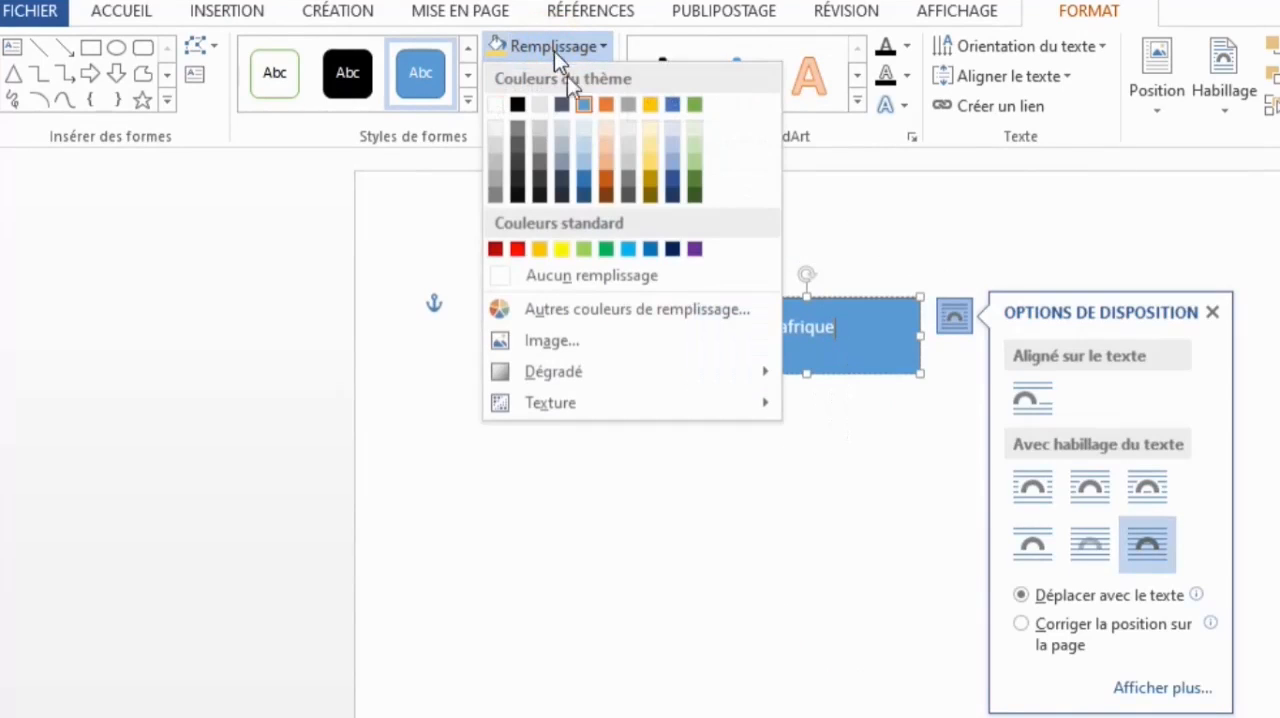
left_click(646, 148)
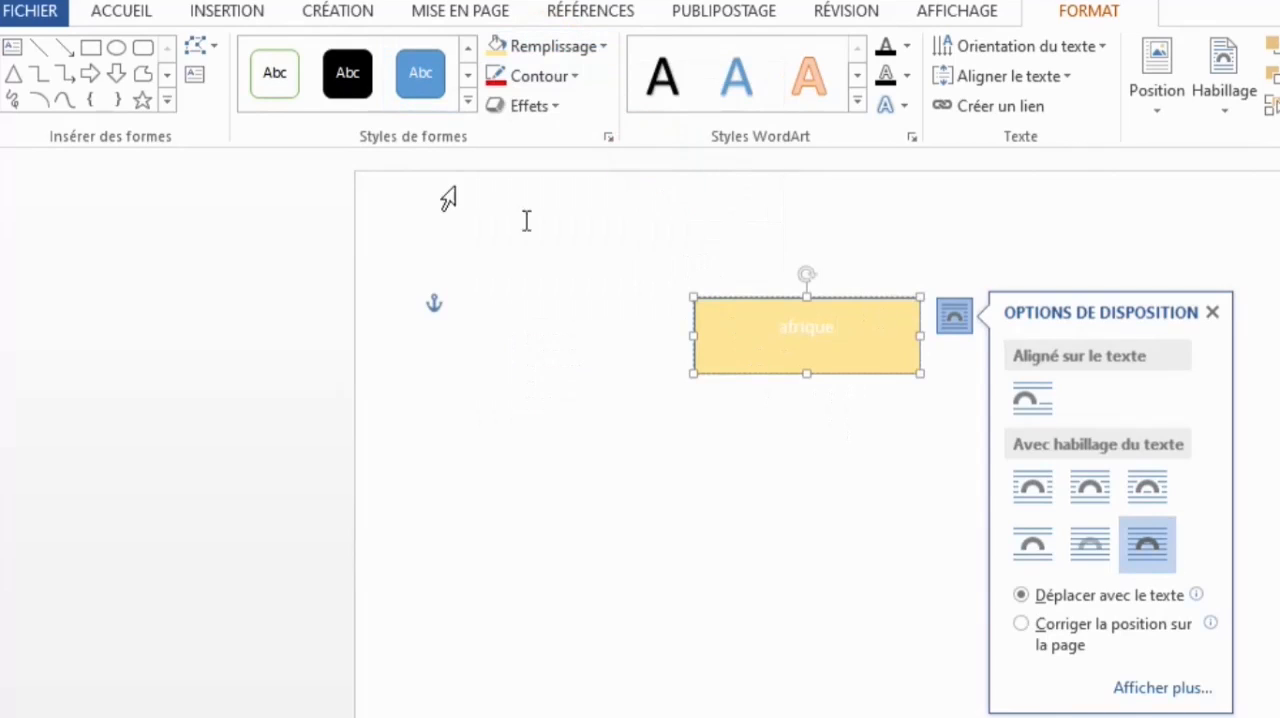
left_click(1213, 314)
left_click_drag(866, 333, 726, 343)
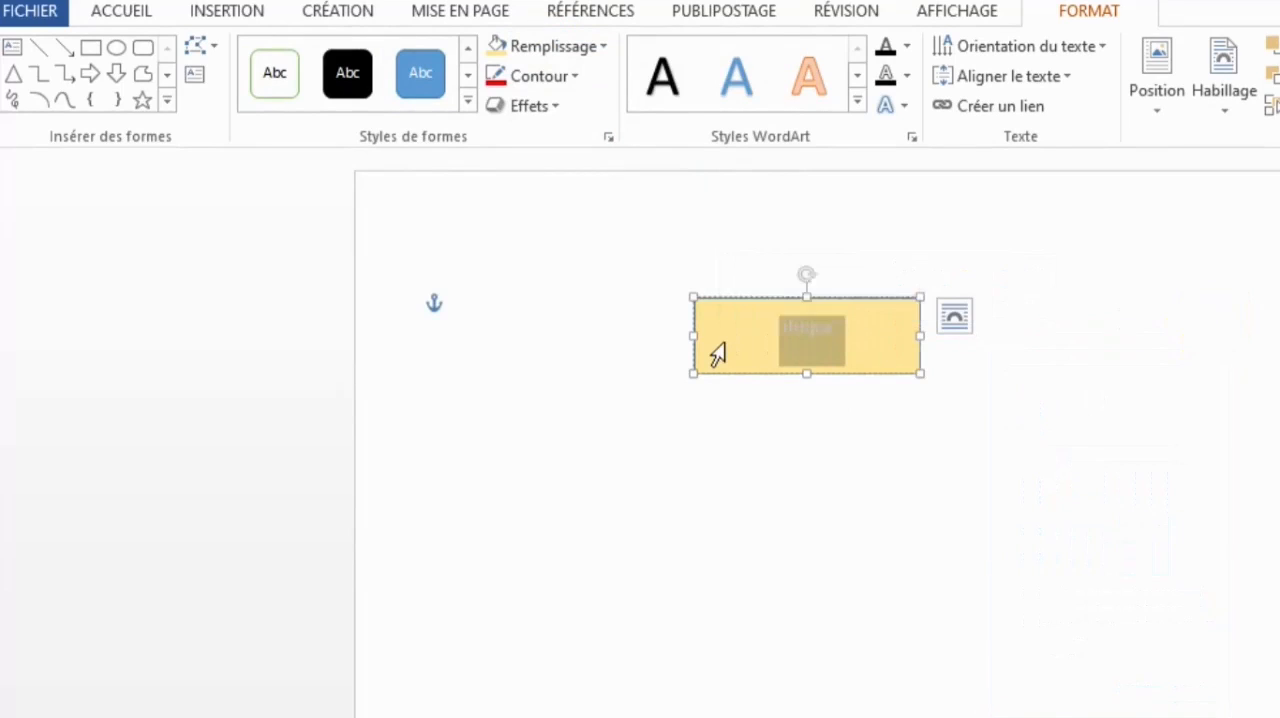
key("Delete")
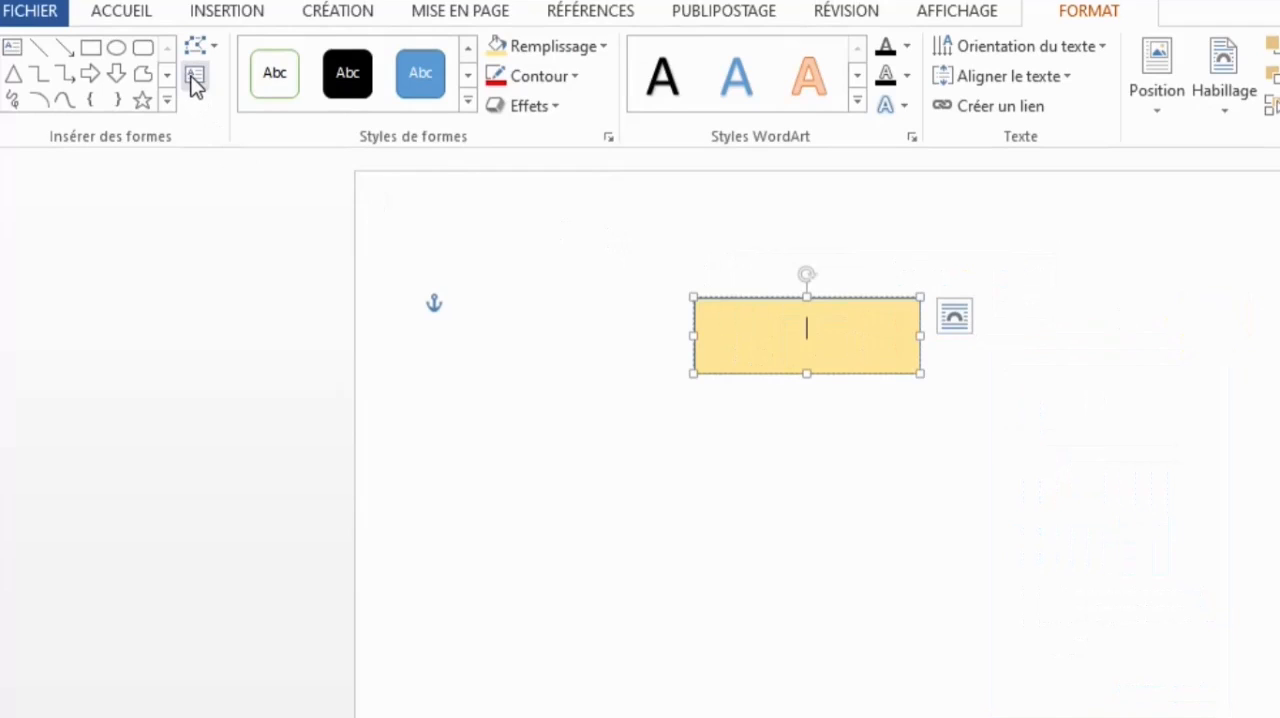
- Draw a text box below and to the left of the gold rectangle, and shift it slightly downward
left_click(18, 46)
left_click_drag(554, 440, 739, 504)
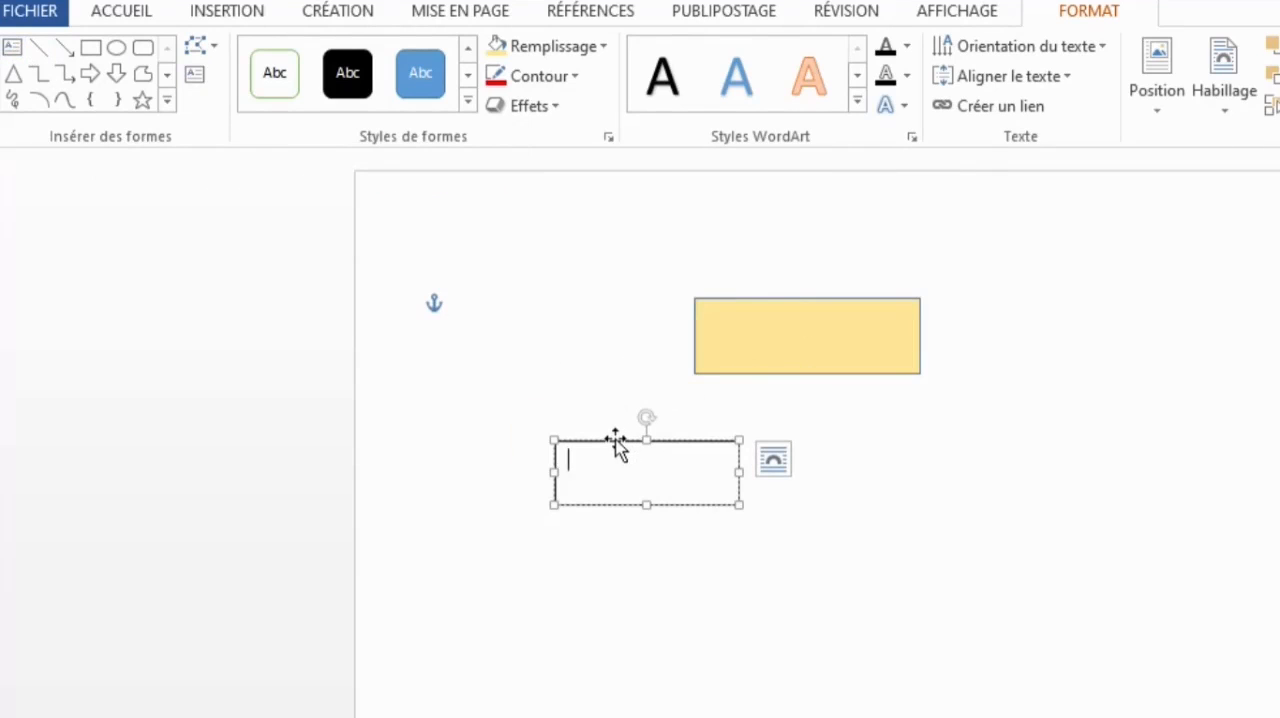
left_click_drag(615, 438, 608, 461)
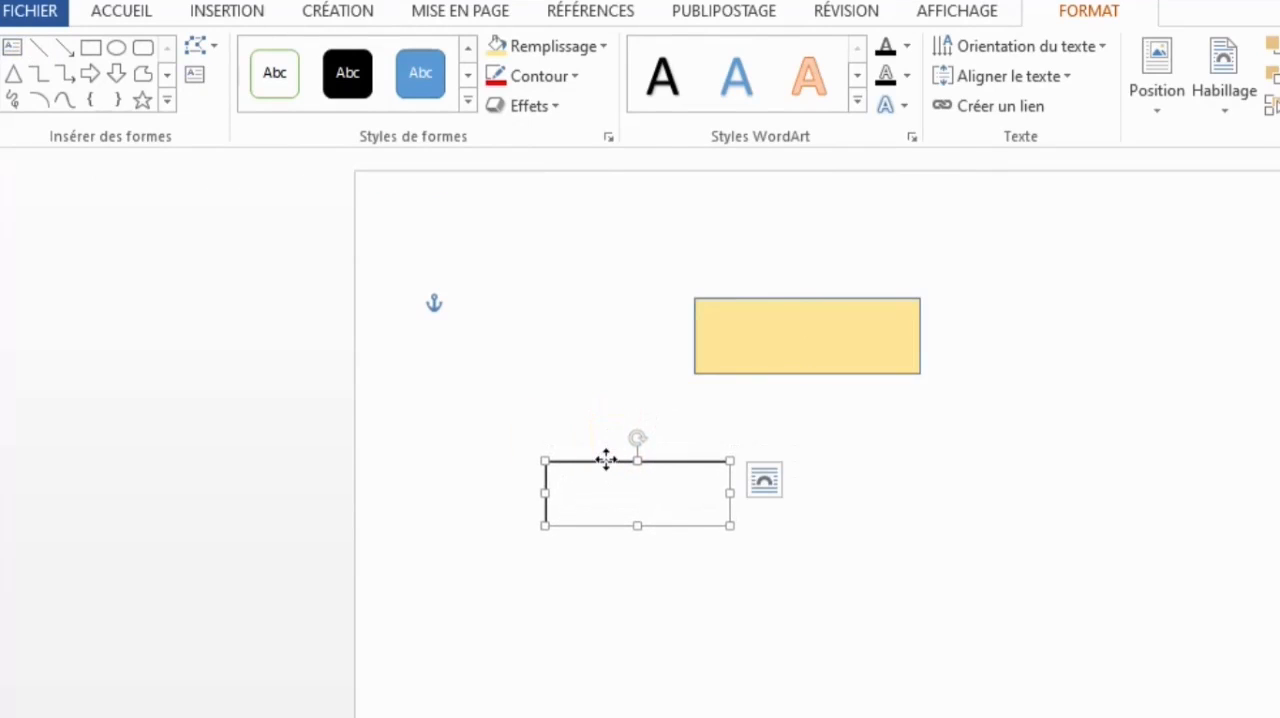
right_click(607, 461)
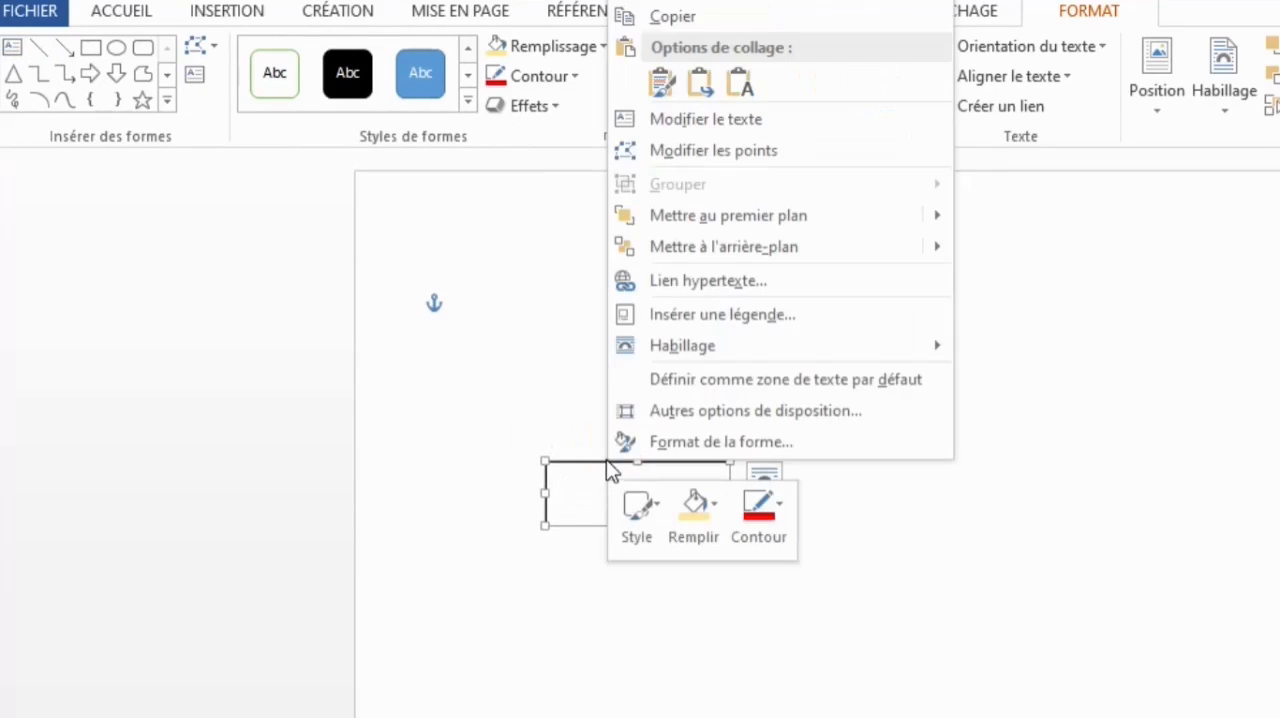
left_click(715, 523)
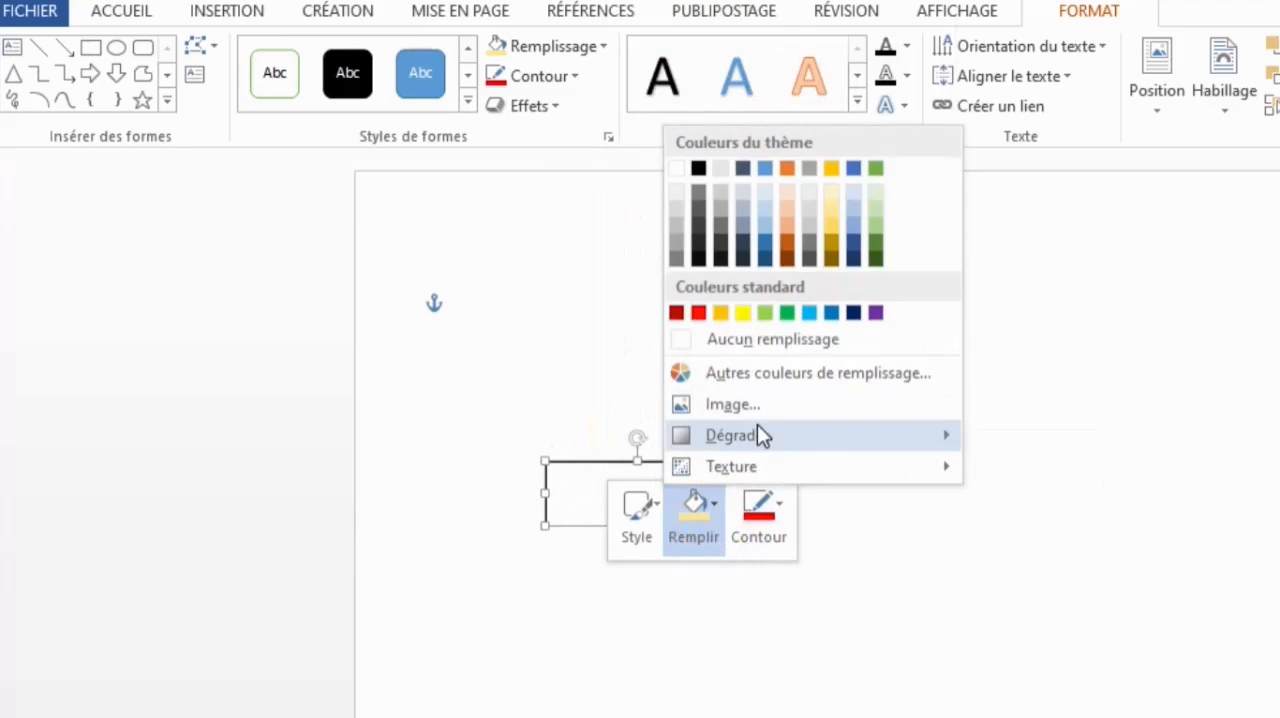
mouse_move(874, 434)
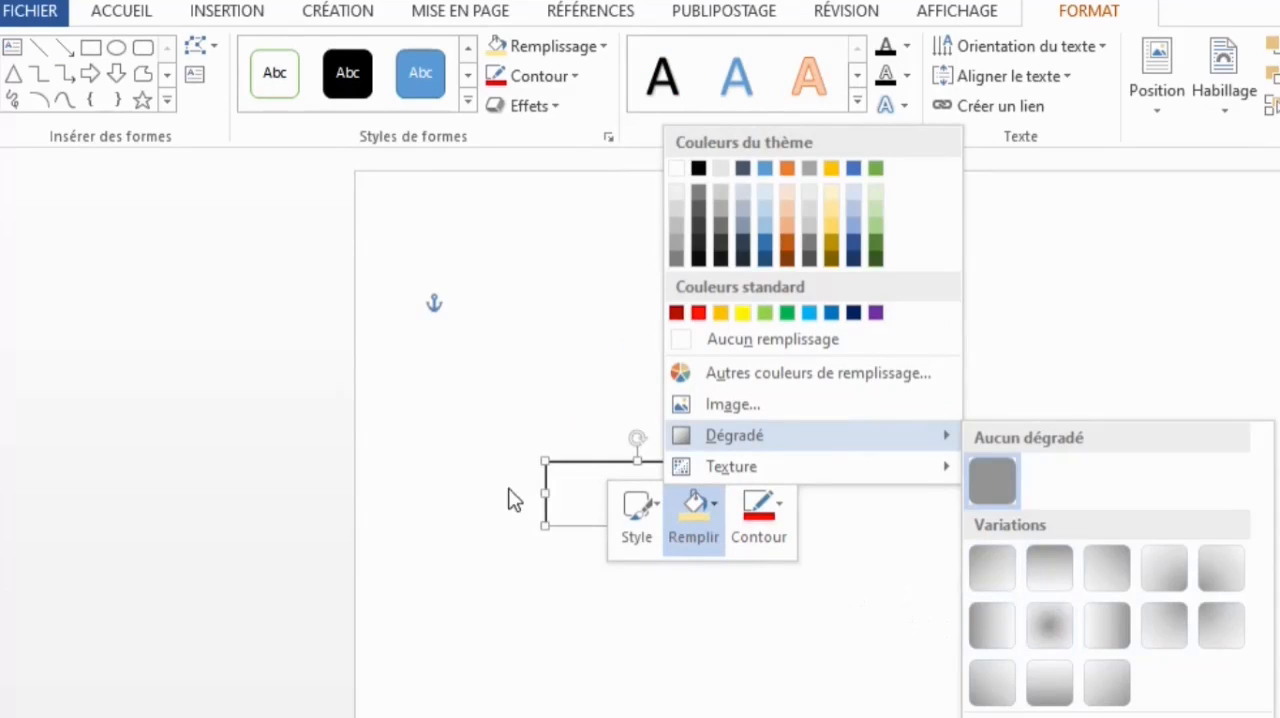
- Enter "afri" in the text box below the gold rectangle
left_click(578, 479)
left_click(601, 478)
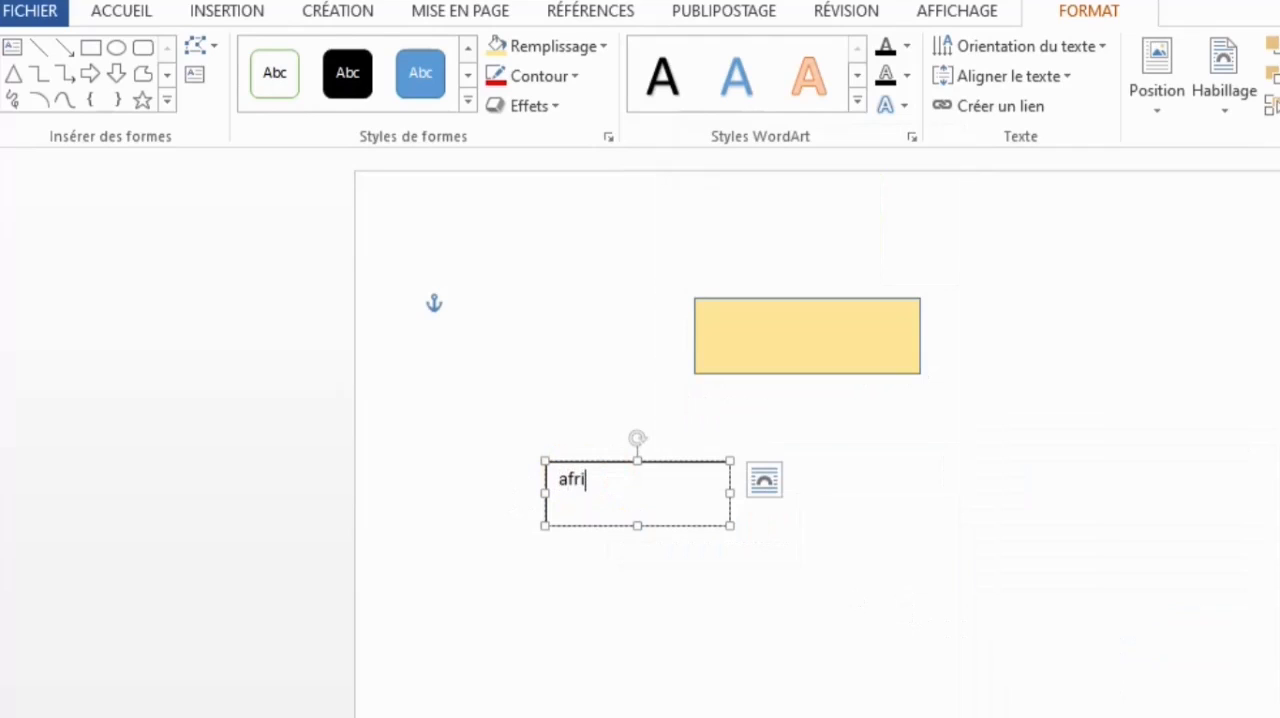
- Draw an ellipse to the right of the gold rectangle and open it for text entry
left_click(834, 337)
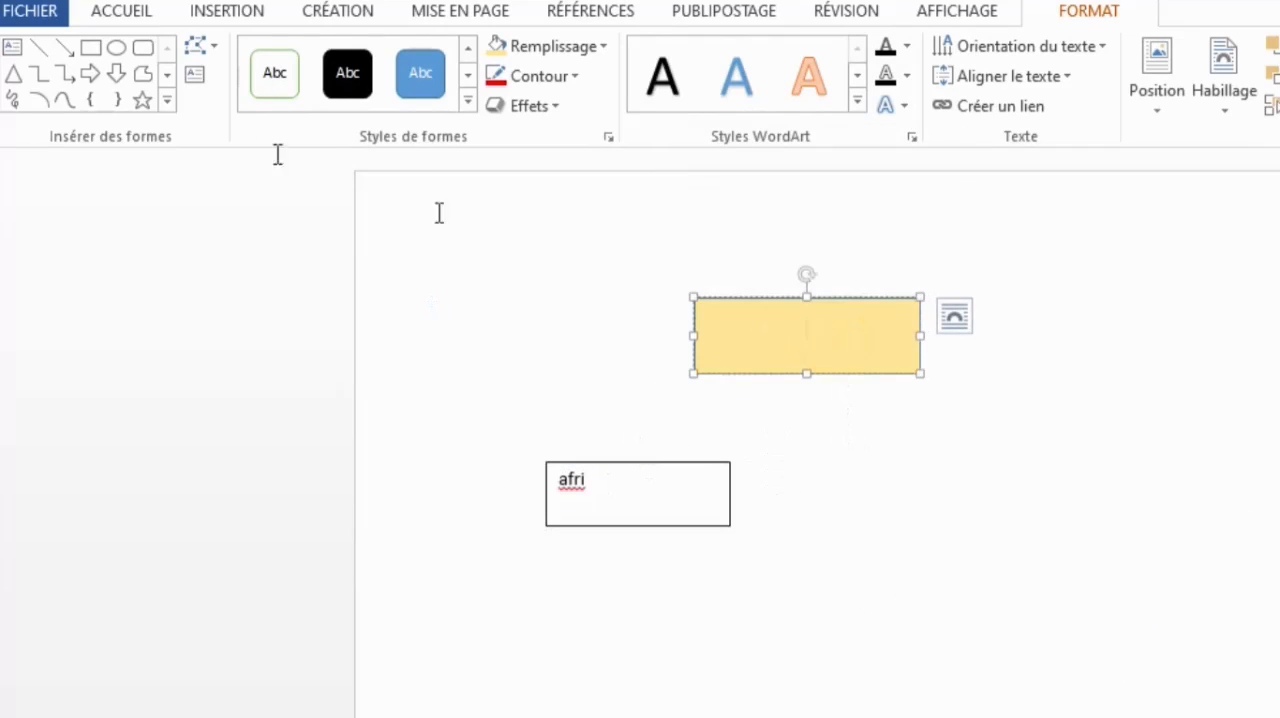
left_click(117, 48)
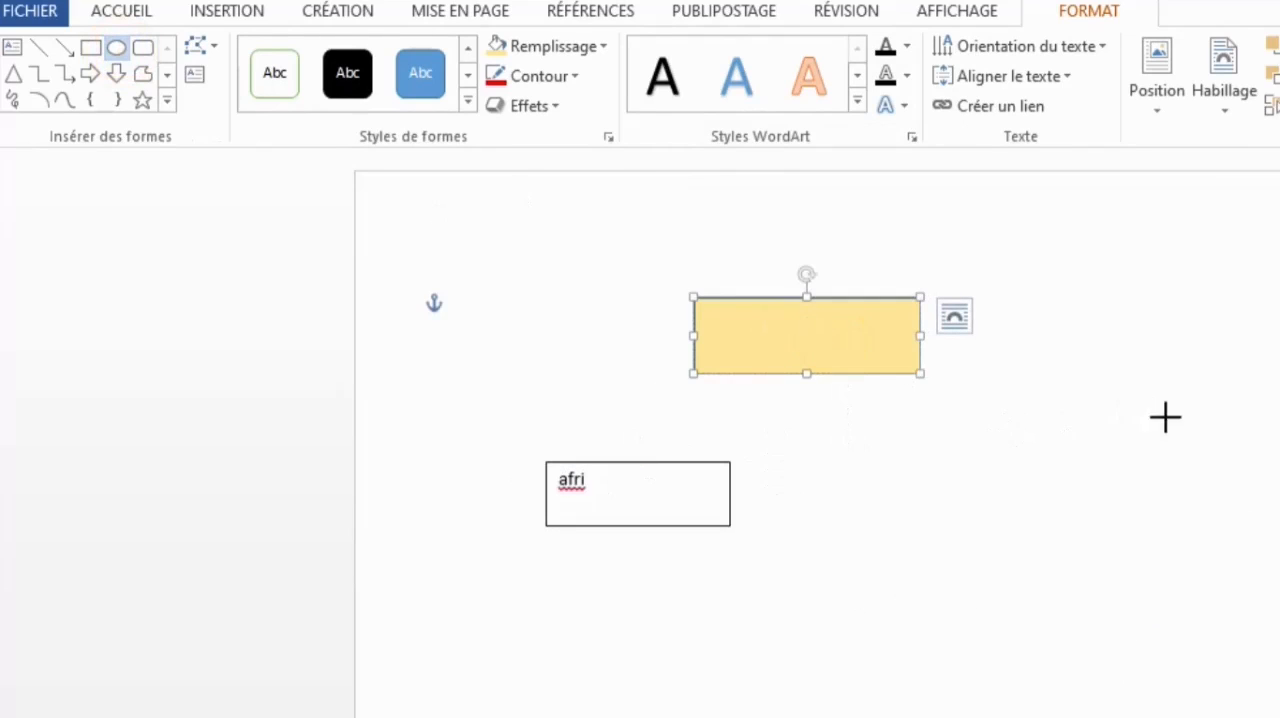
mouse_move(1056, 342)
left_mouse_down()
mouse_move(1160, 420)
mouse_move(1237, 437)
left_mouse_up()
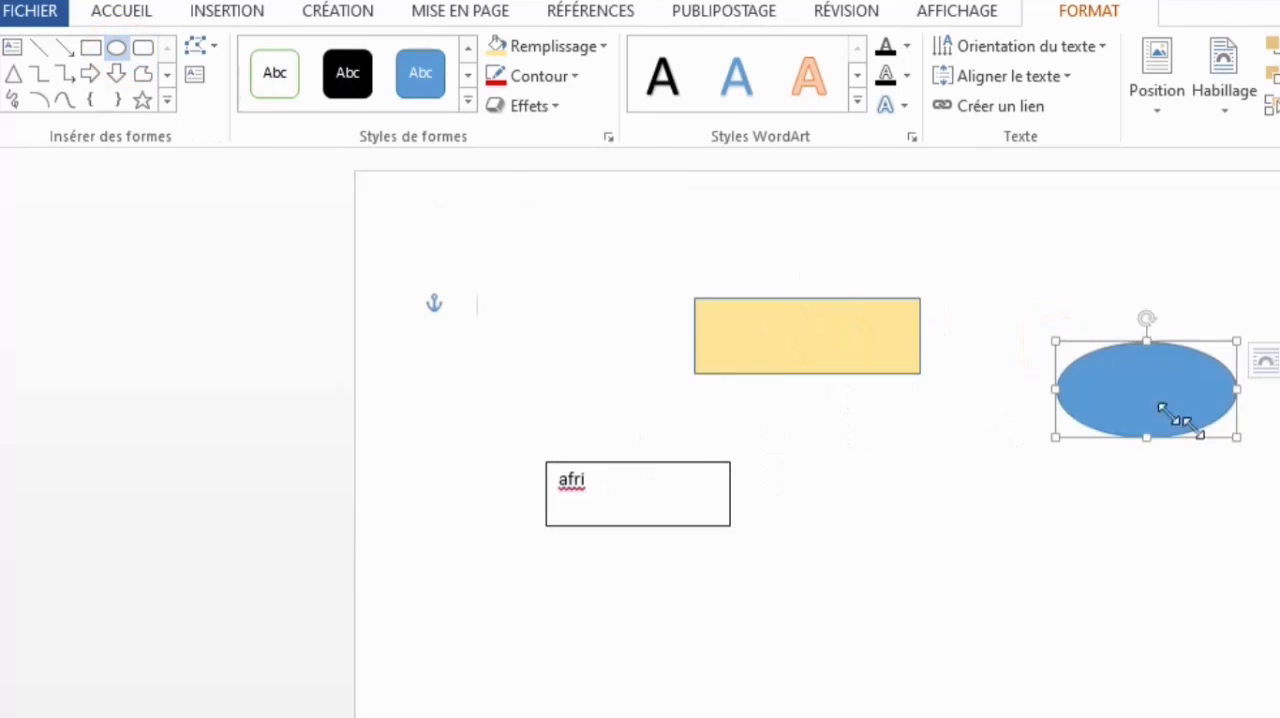
right_click(1107, 360)
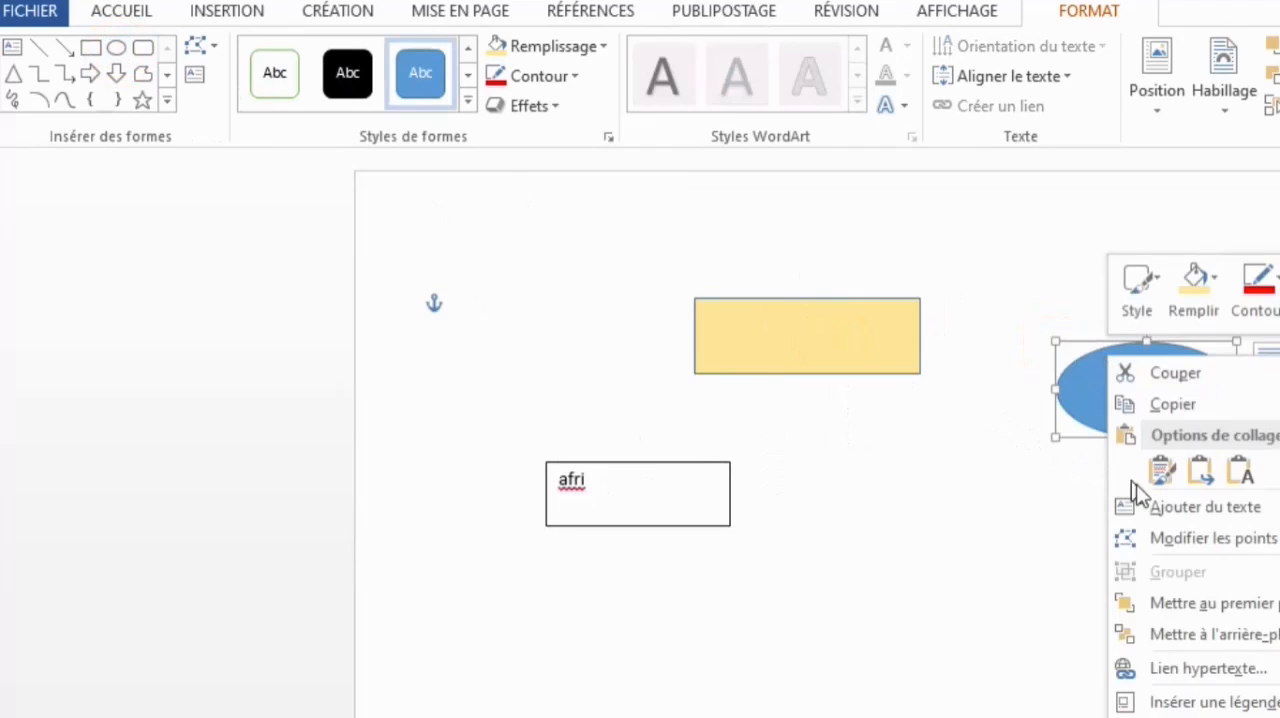
left_click(1148, 508)
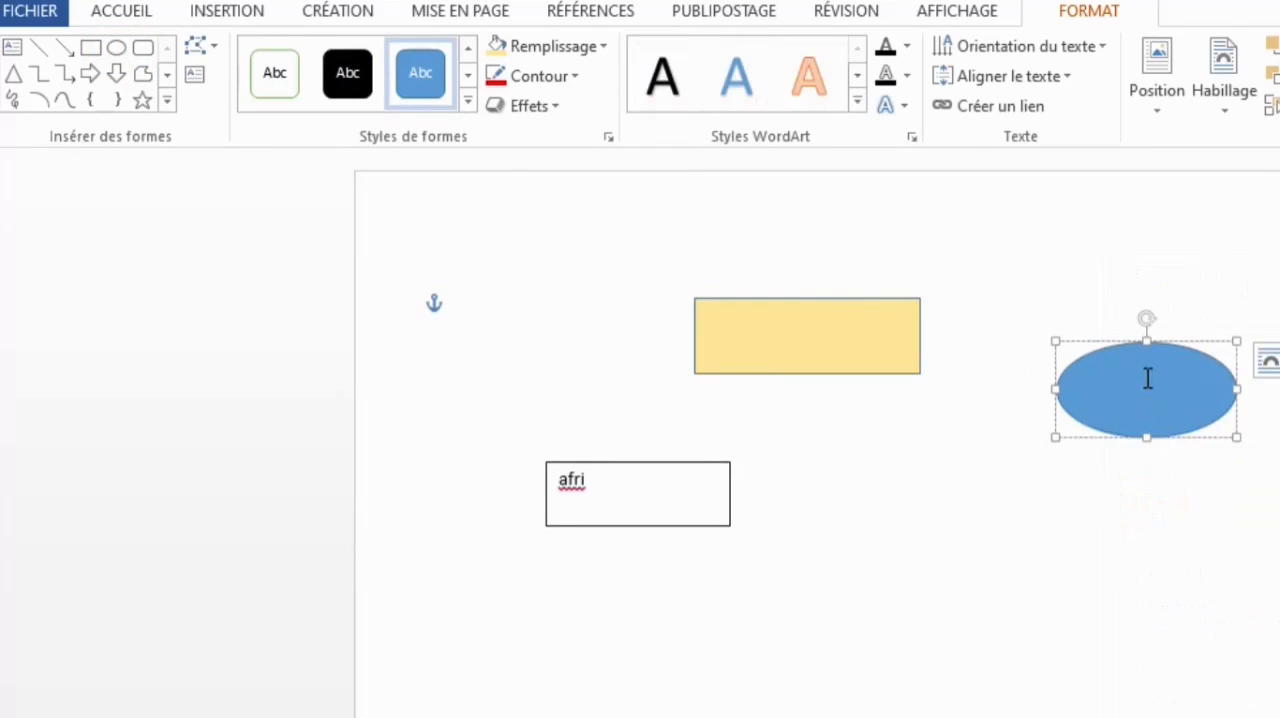
- Delete the blue ellipse and the text box containing "afri"
left_click(1118, 347)
key("Delete")
left_click(595, 460)
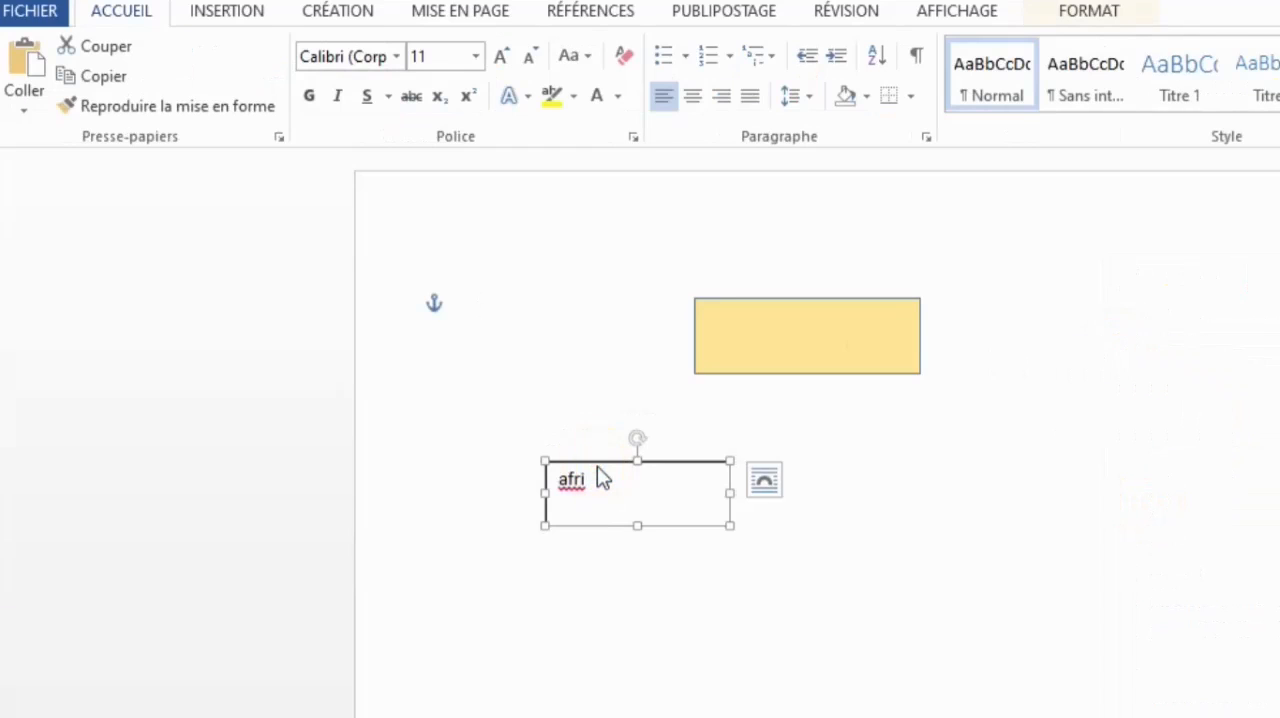
key("Delete")
- Delete the gold rectangle from the page
left_click(801, 335)
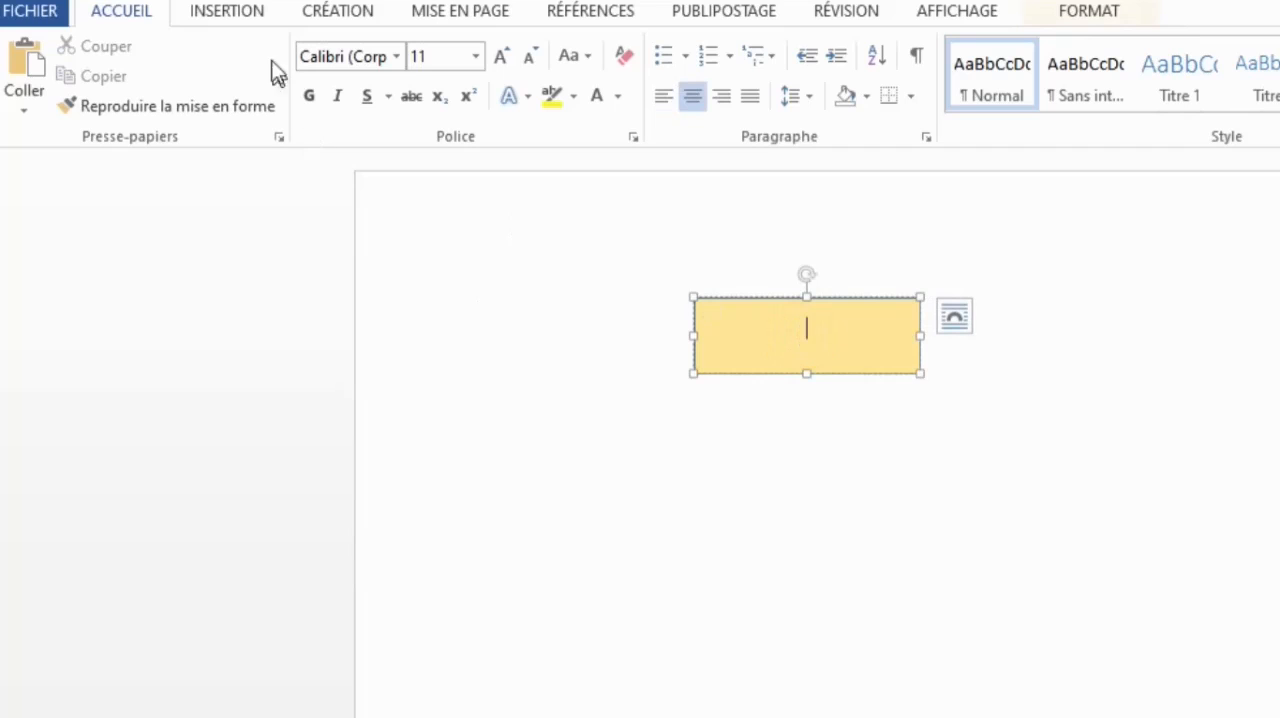
left_click(230, 14)
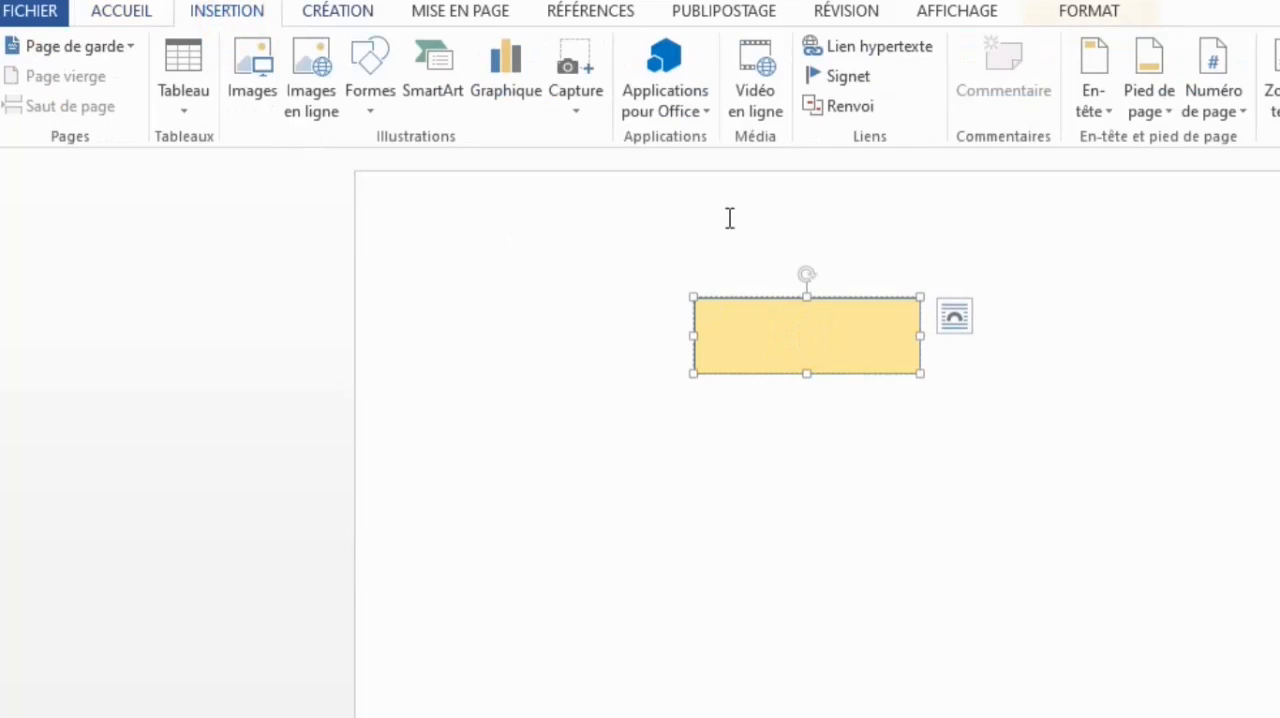
left_click(806, 374)
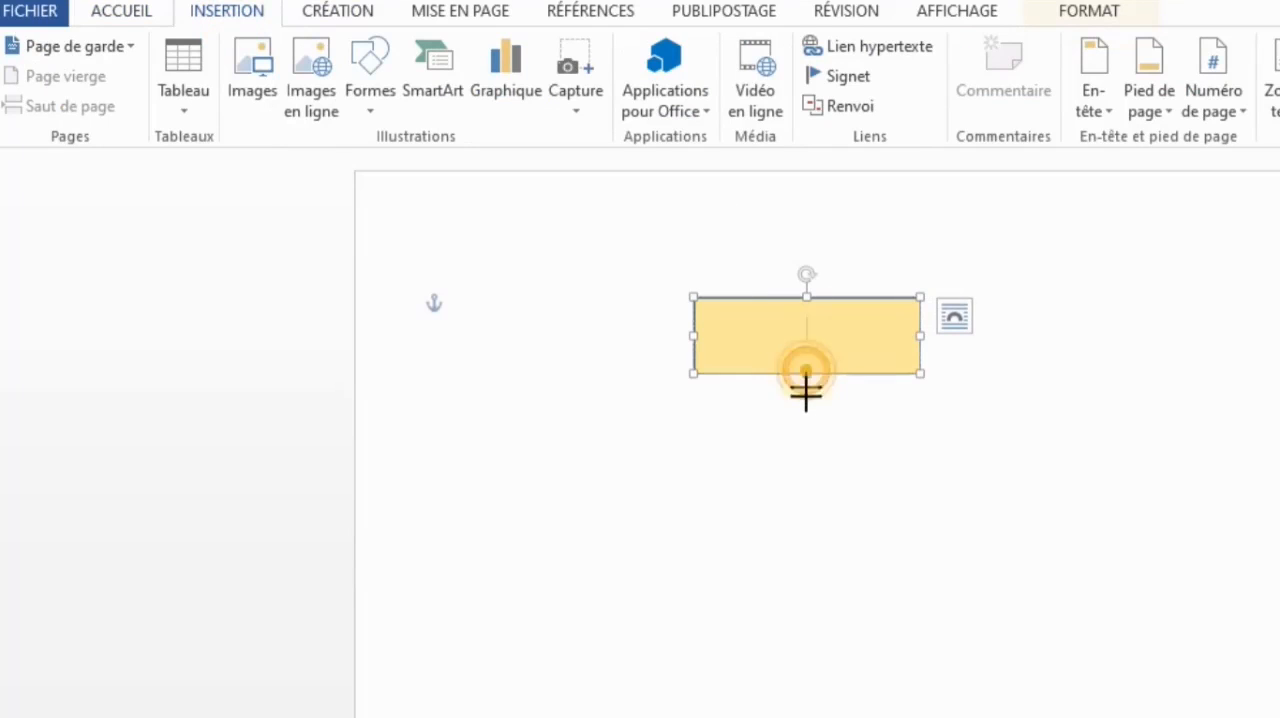
left_click_drag(806, 374, 806, 405)
key("Delete")
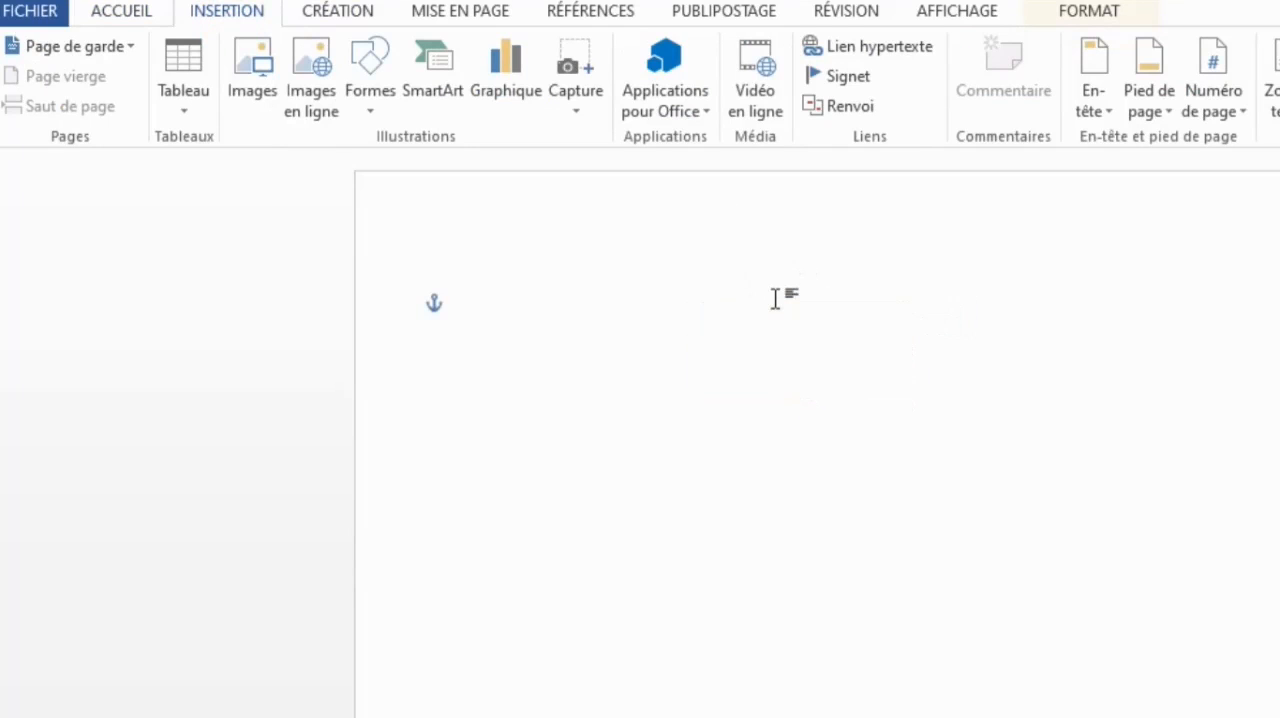
- Draw a rounded rectangle in the upper middle of the page
left_click(372, 100)
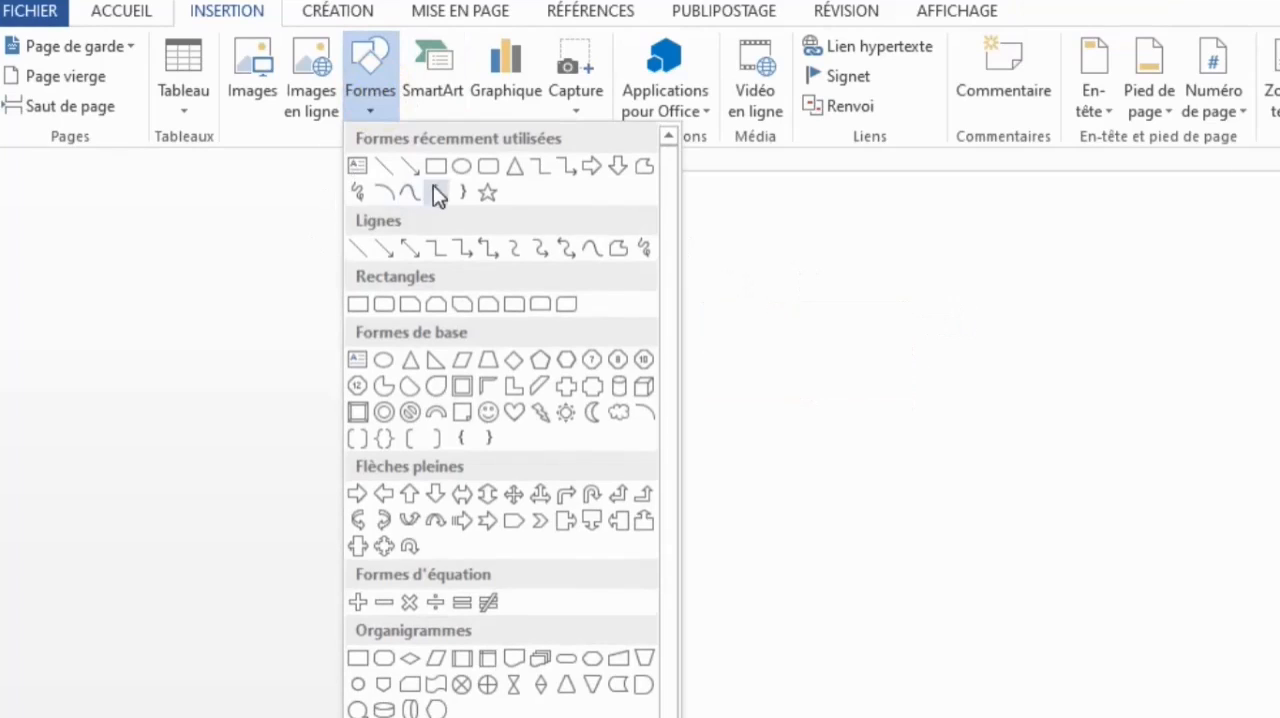
left_click(489, 166)
mouse_move(788, 270)
left_mouse_down()
mouse_move(971, 346)
mouse_move(978, 366)
left_mouse_up()
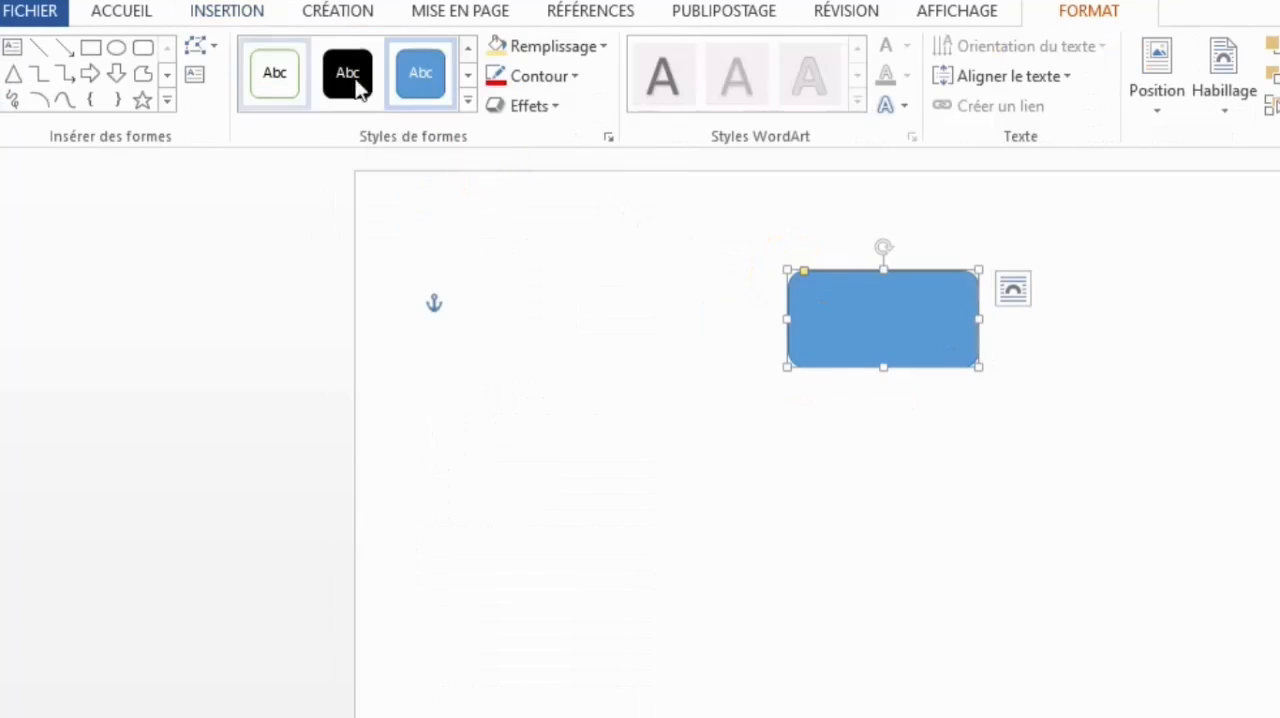
- Draw a text box inside the blue rounded rectangle, leaving a narrow blue border around it
left_click(236, 12)
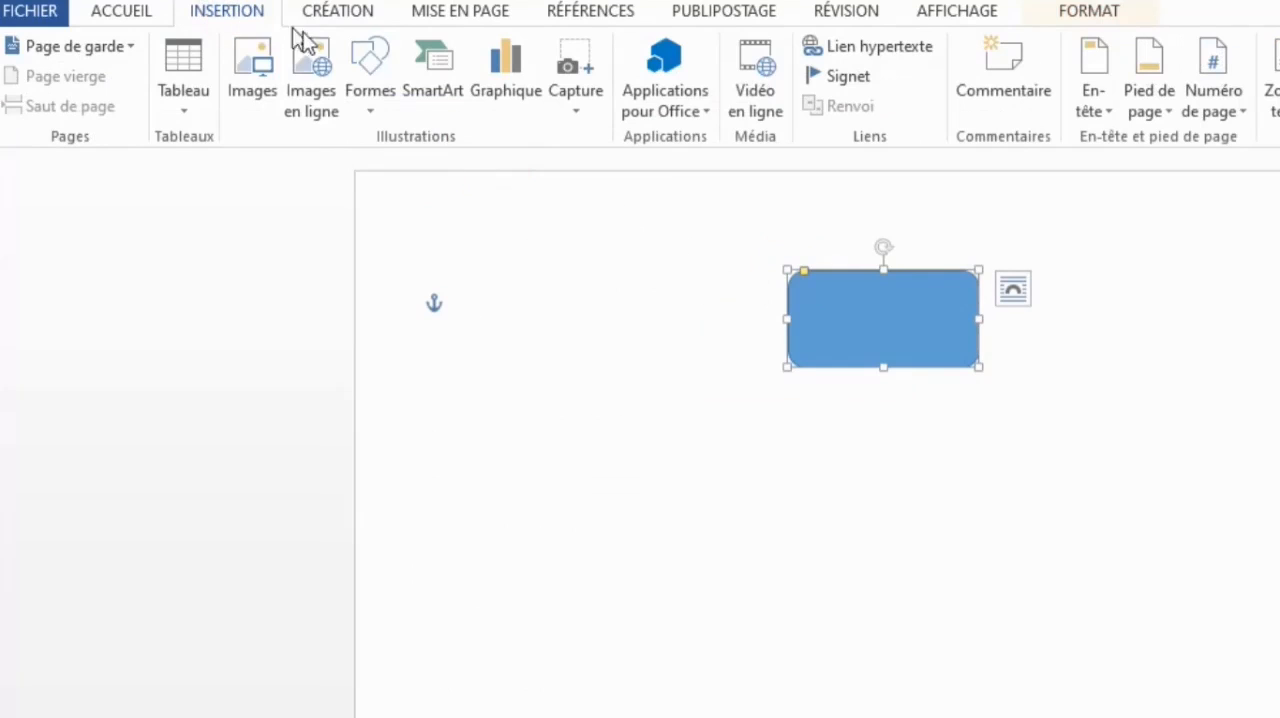
left_click(370, 75)
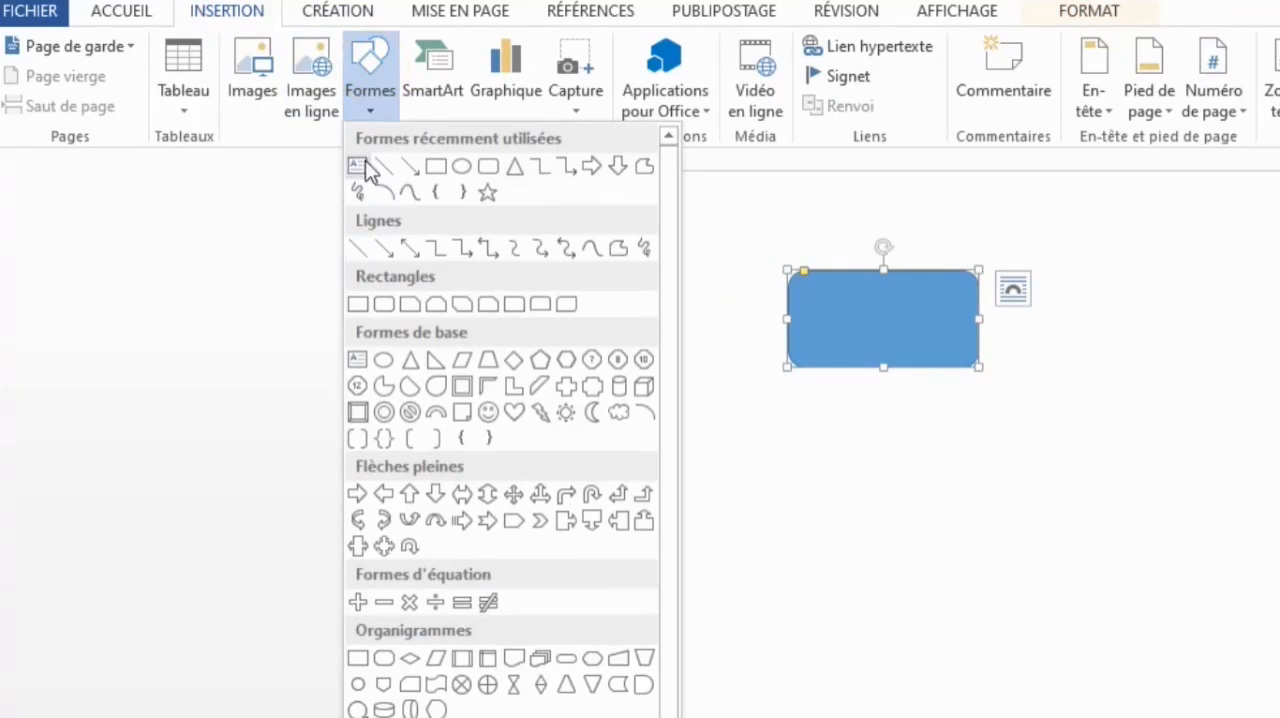
left_click(362, 166)
left_click_drag(802, 279, 966, 350)
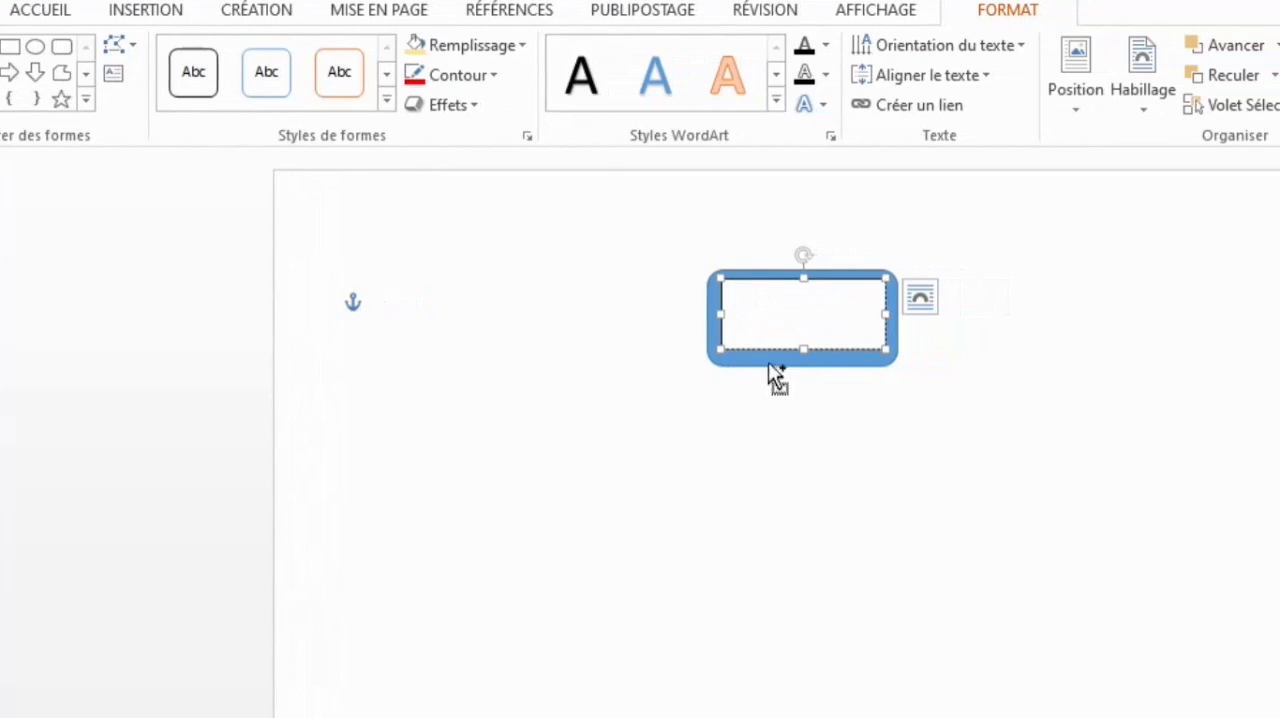
- Group the blue rounded rectangle with the text box inside it and move the group slightly left on the page
key("ctrl")
left_click(723, 301)
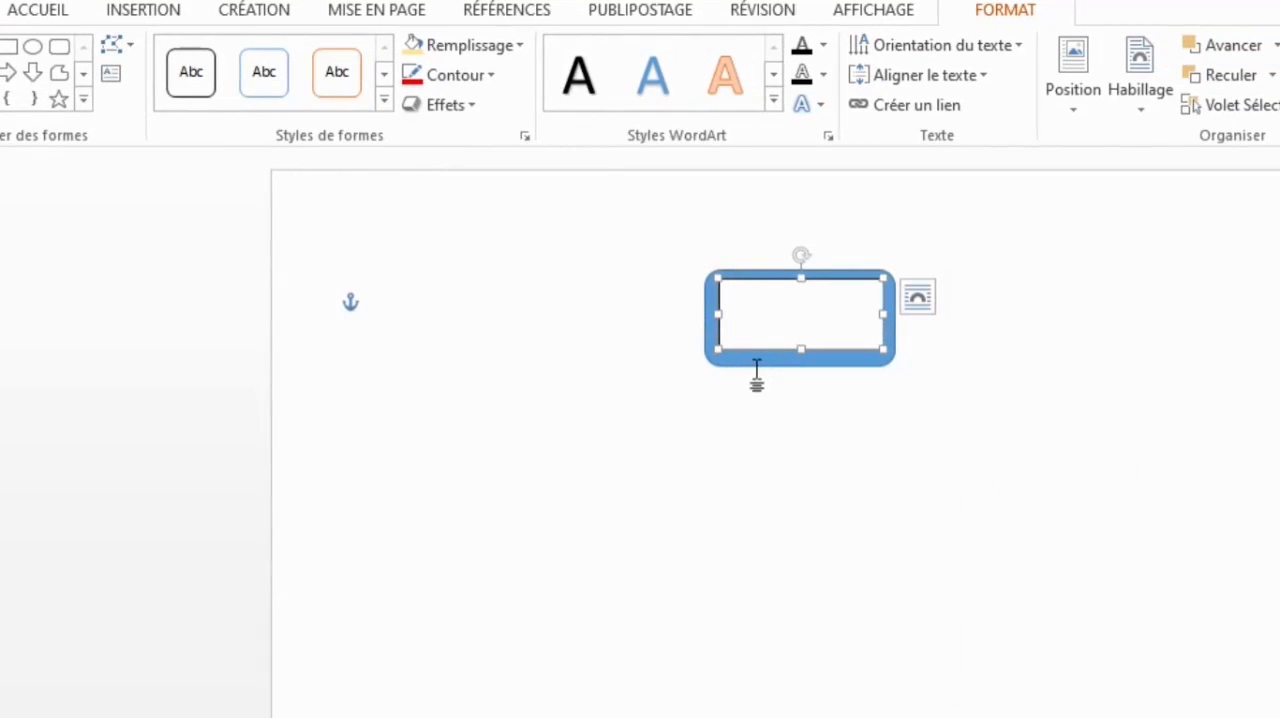
left_click(757, 364)
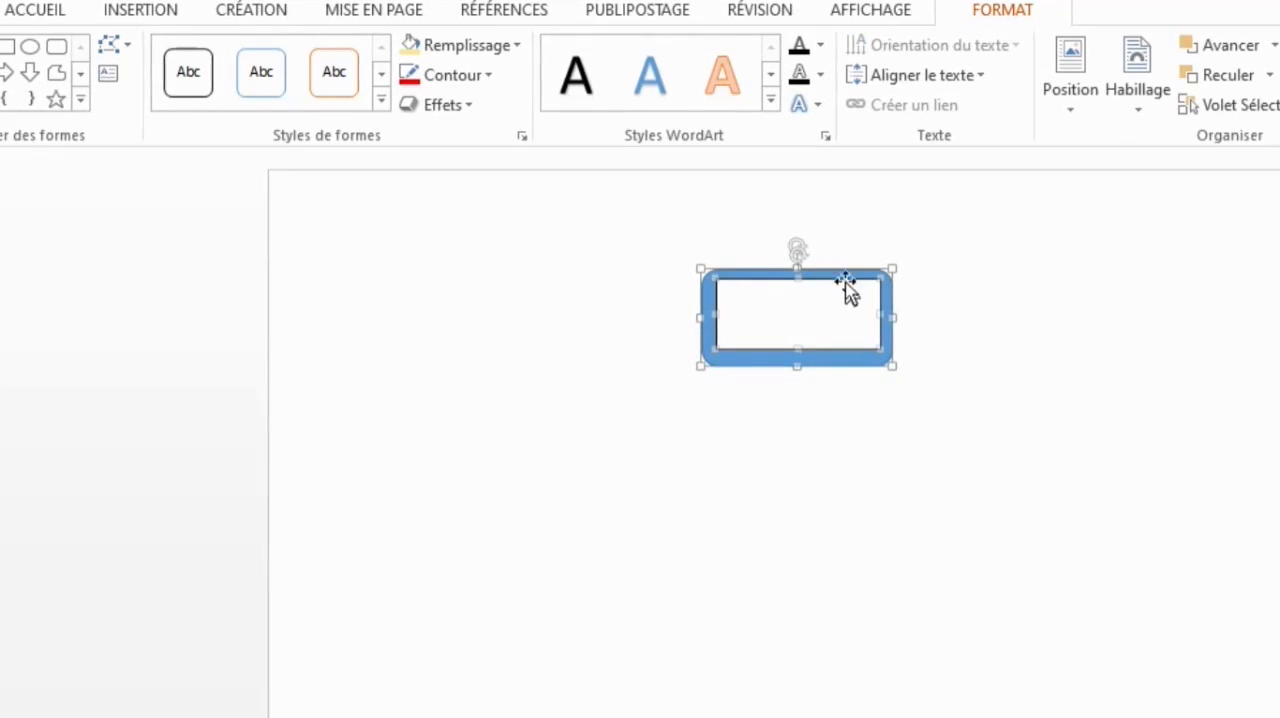
right_click(851, 274)
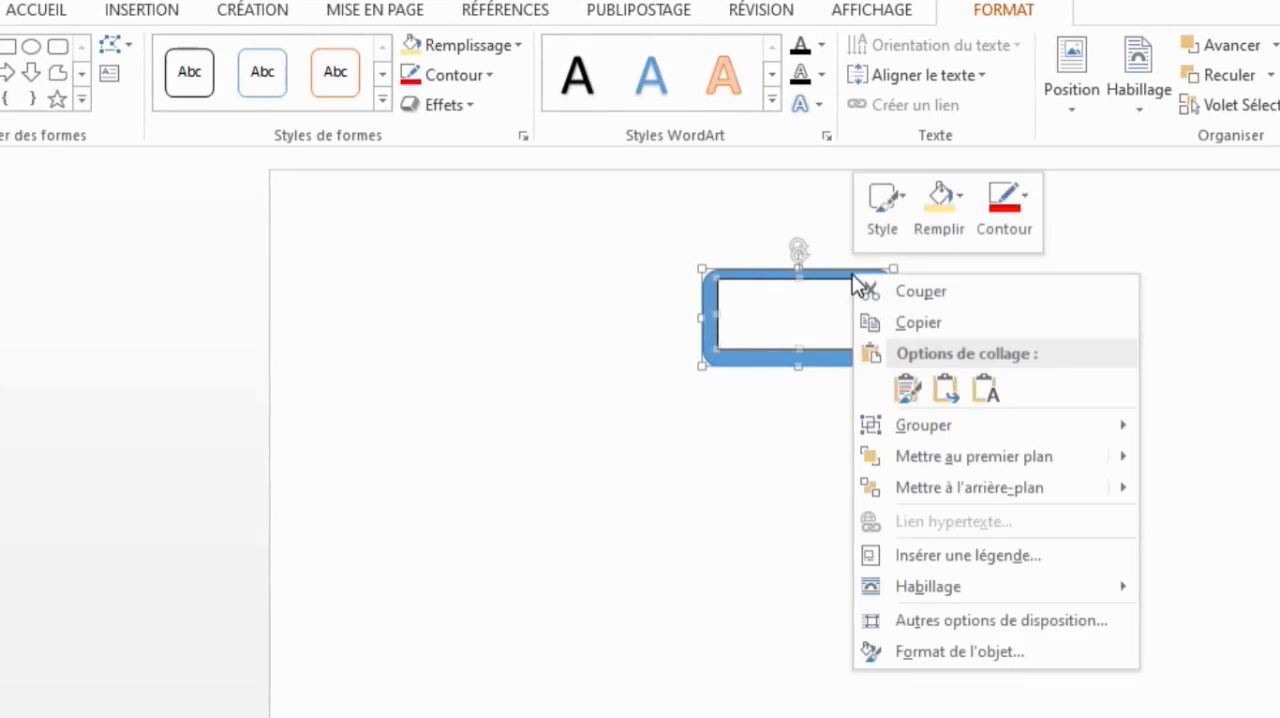
mouse_move(1023, 429)
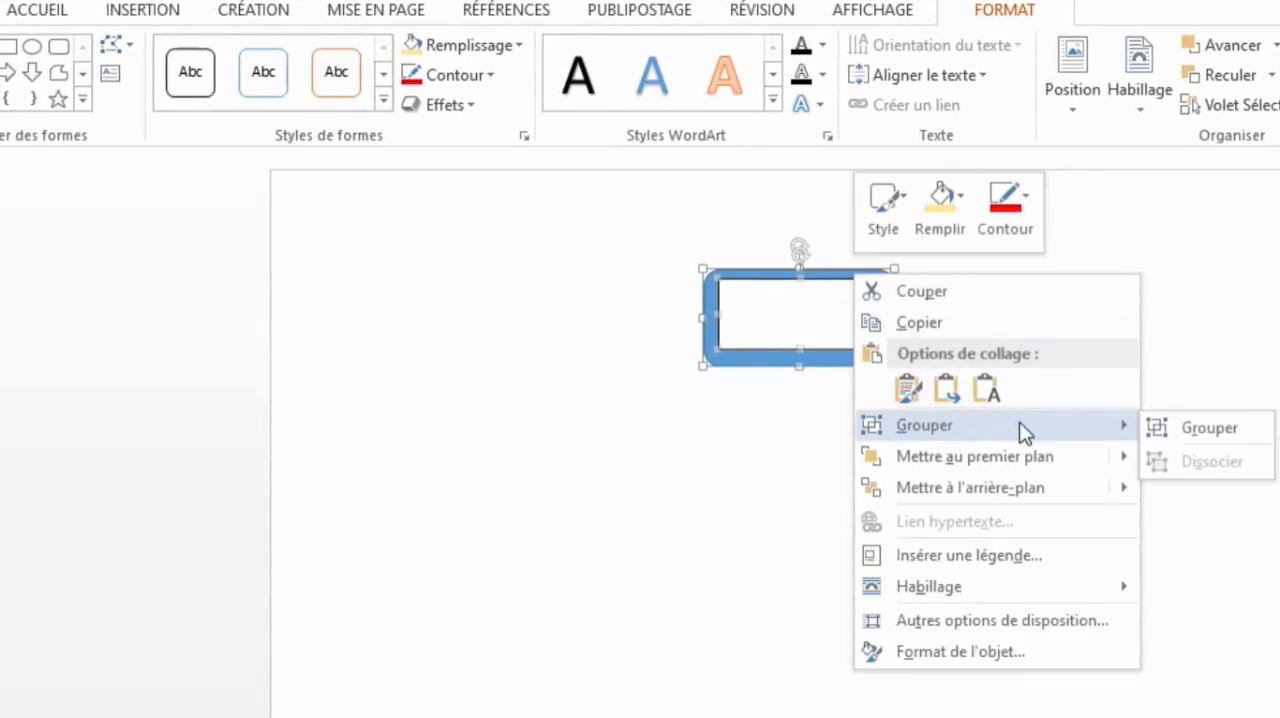
left_click(1203, 426)
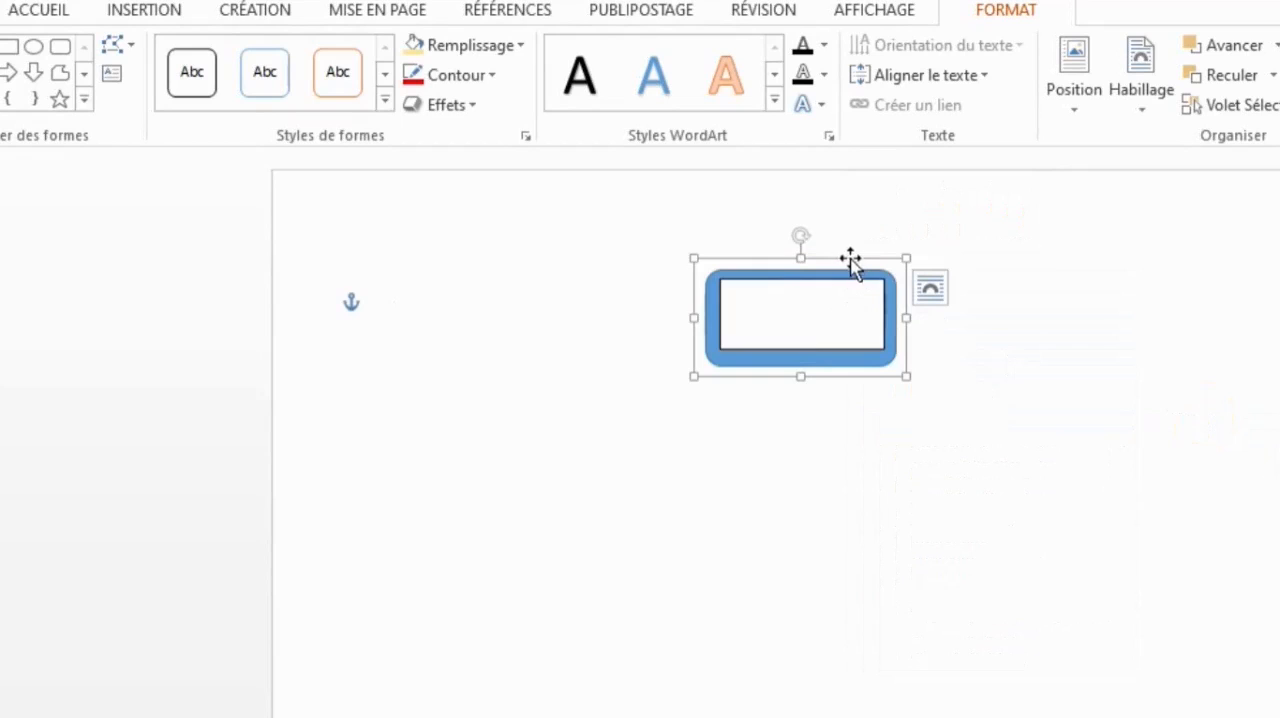
left_click_drag(848, 256, 785, 265)
- Ungroup the blue rounded rectangle and its text box
left_click(840, 300)
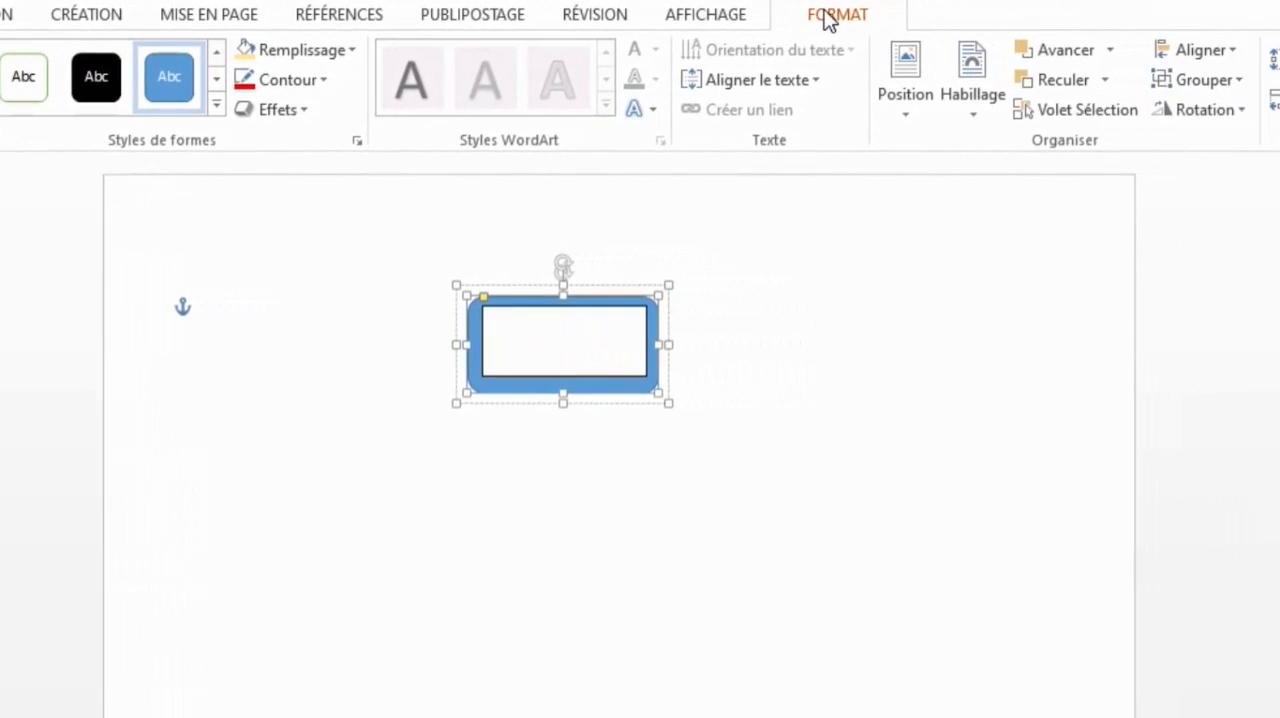
left_click(1181, 79)
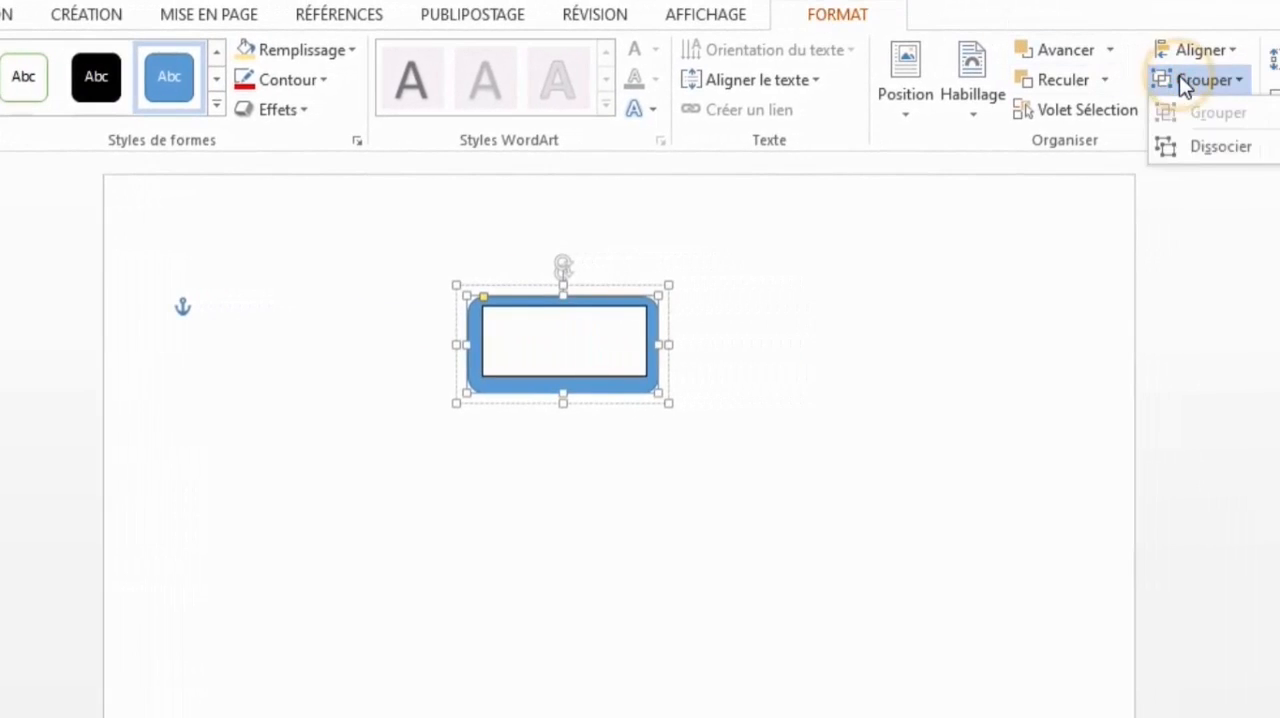
left_click(1199, 150)
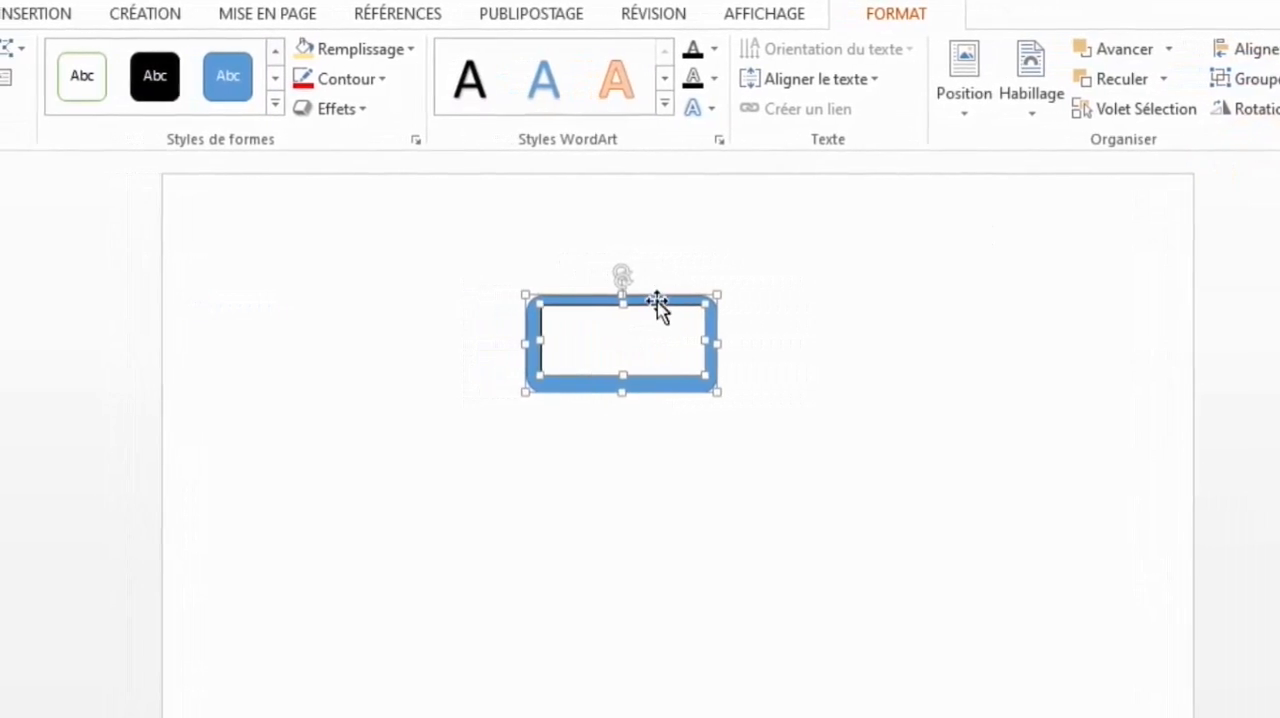
- Delete everything on the page, including the blue rounded rectangle and its text box
left_click(440, 510)
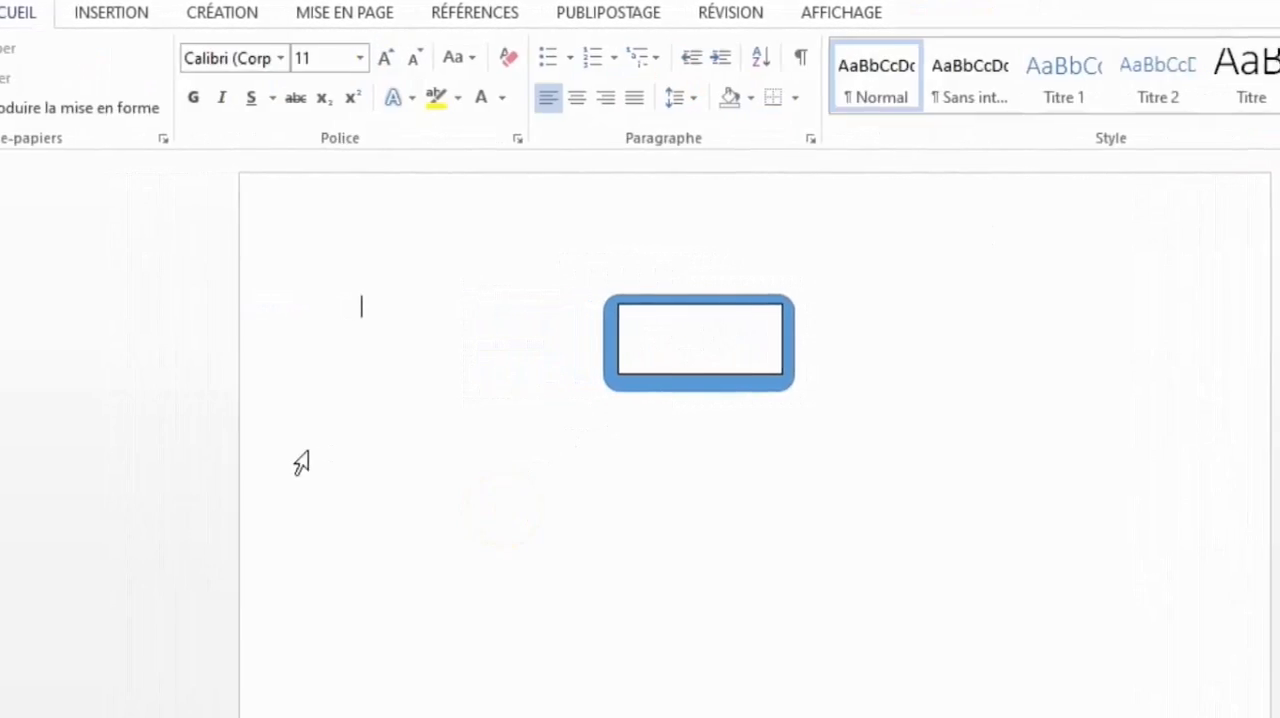
key("ctrl+a")
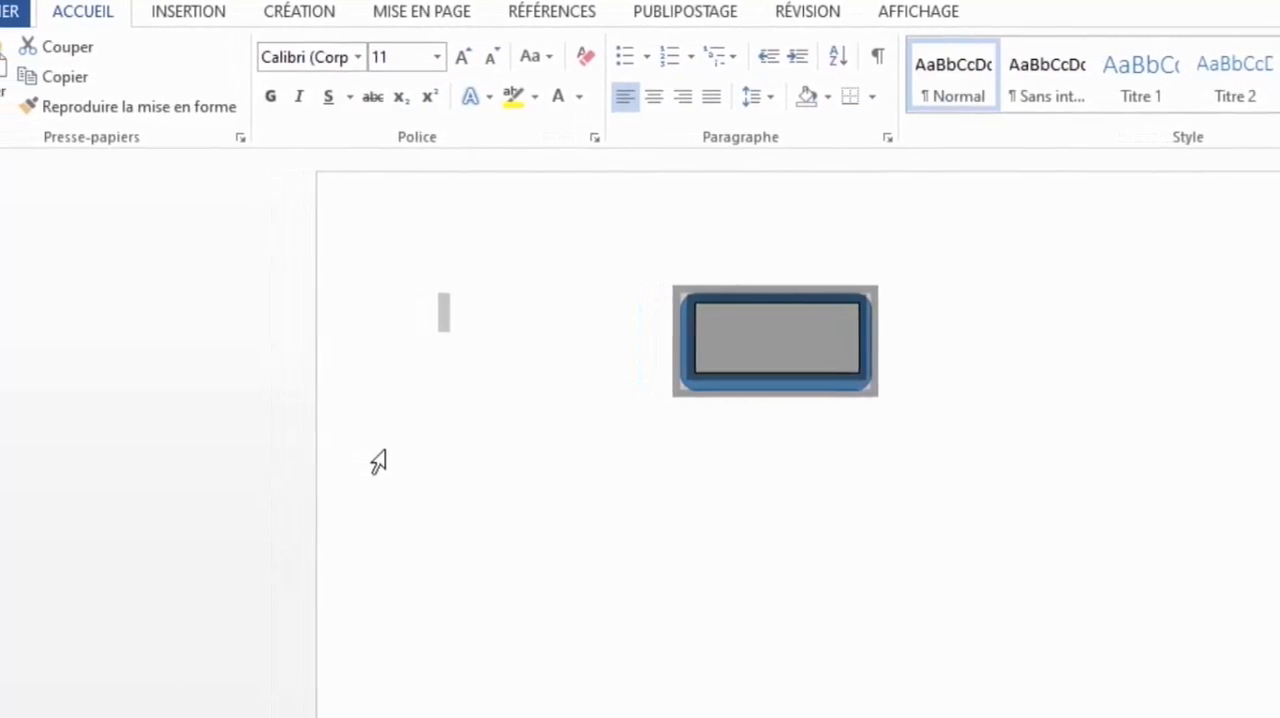
key("Delete")
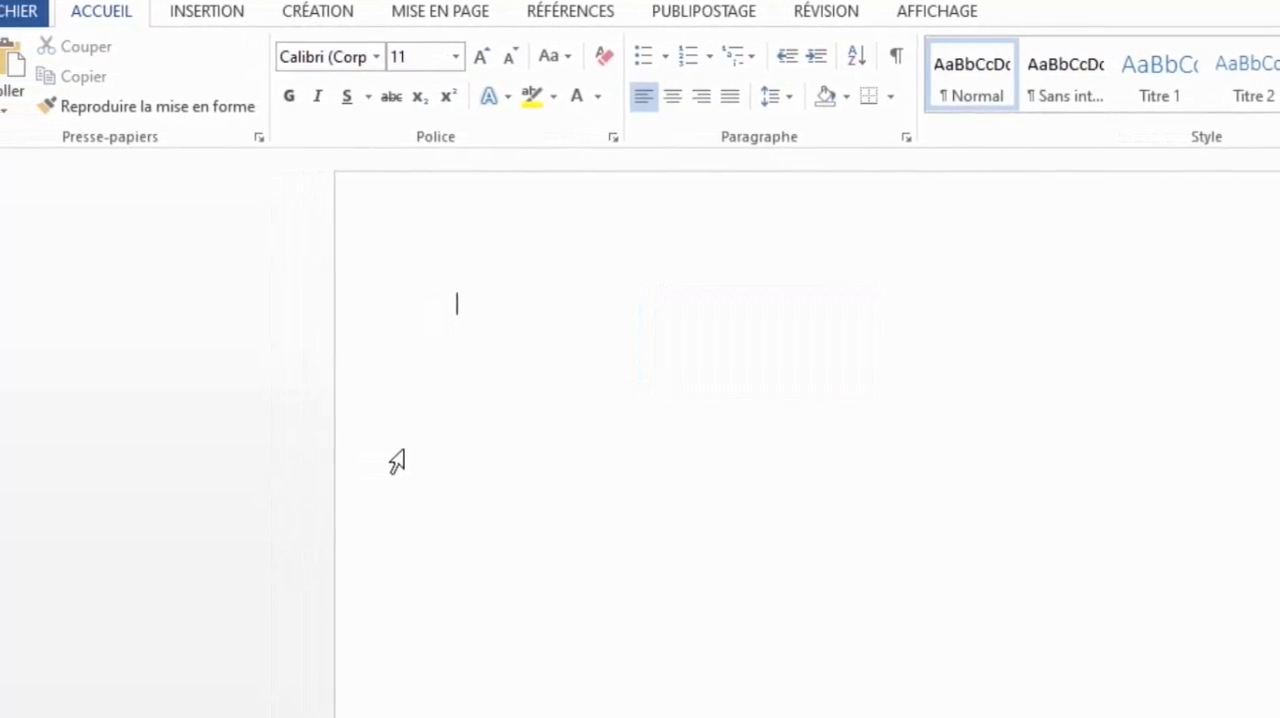
- Draw a plain rectangle in the upper middle of the empty page
left_click(246, 14)
left_click(371, 95)
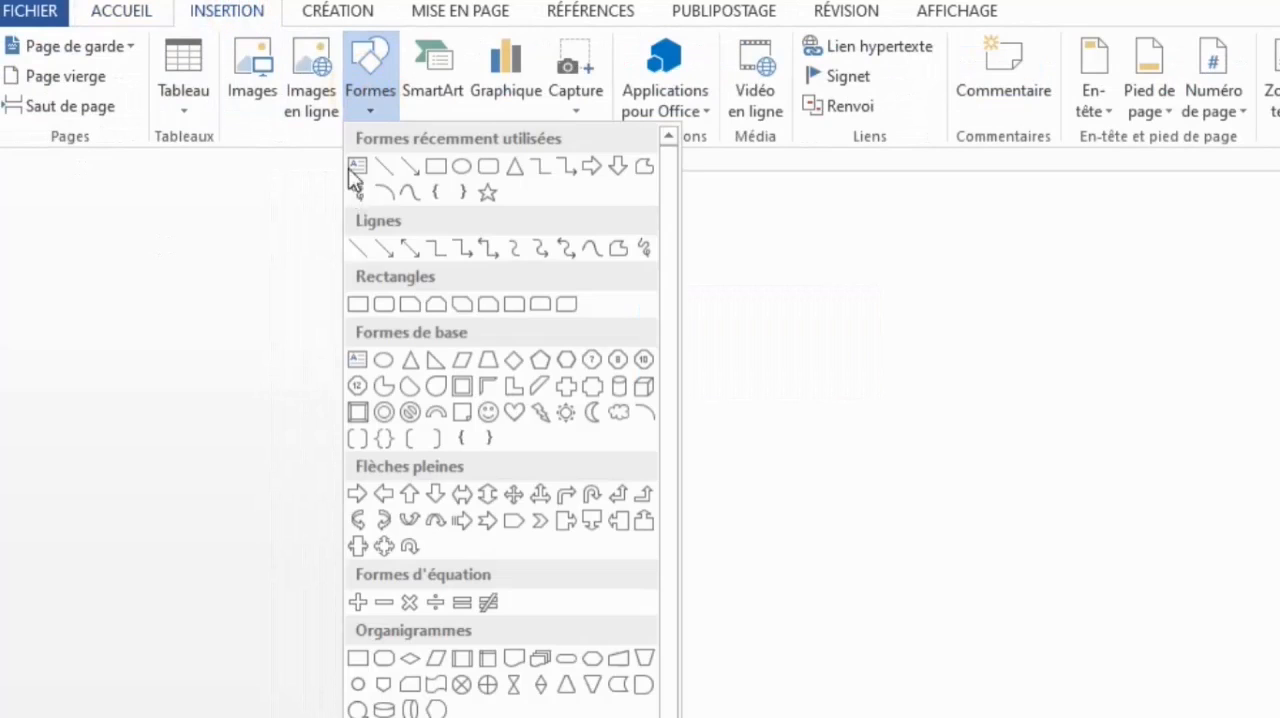
left_click(462, 163)
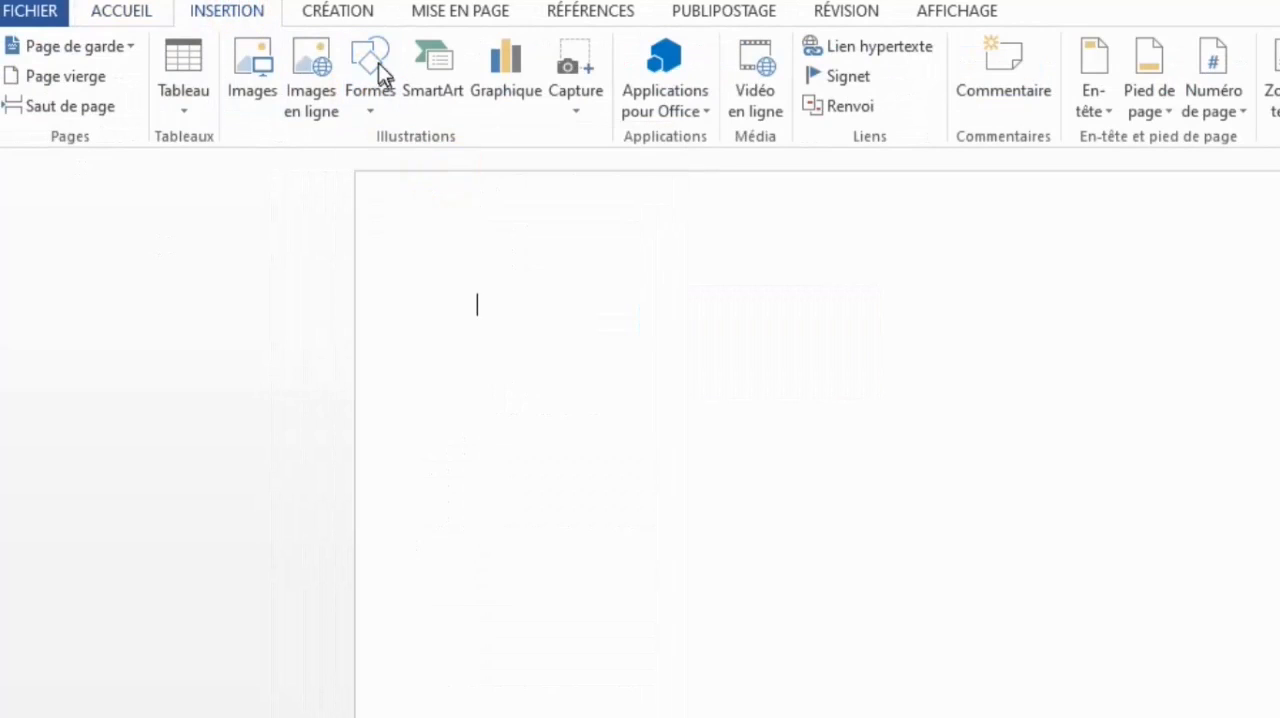
left_click(379, 110)
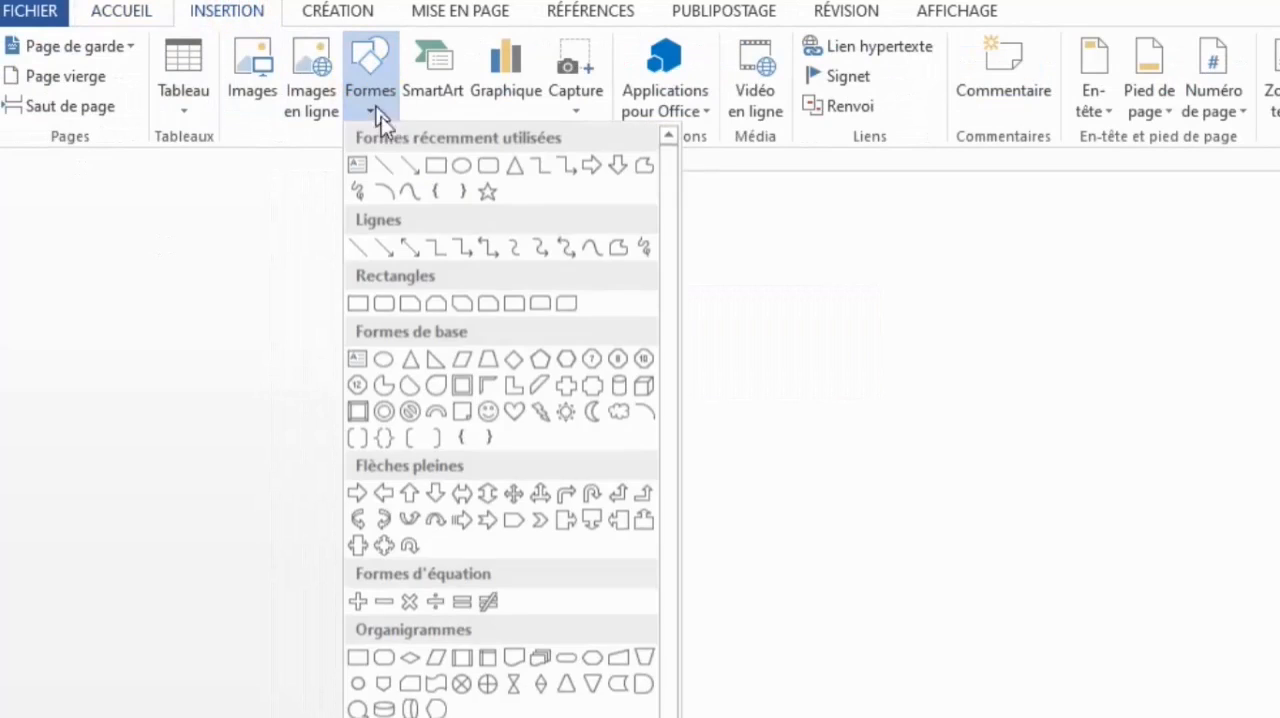
left_click(437, 166)
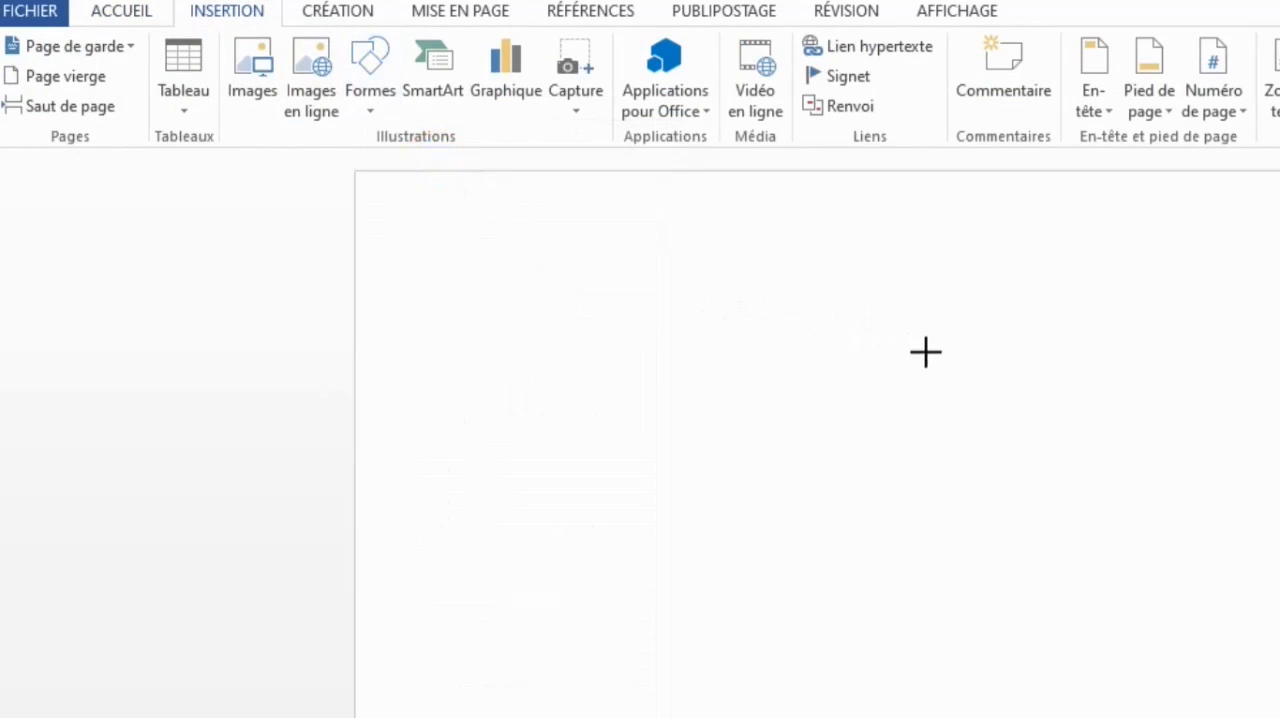
left_click_drag(750, 312, 804, 351)
mouse_move(837, 372)
left_mouse_down()
mouse_move(917, 363)
mouse_move(938, 377)
left_mouse_up()
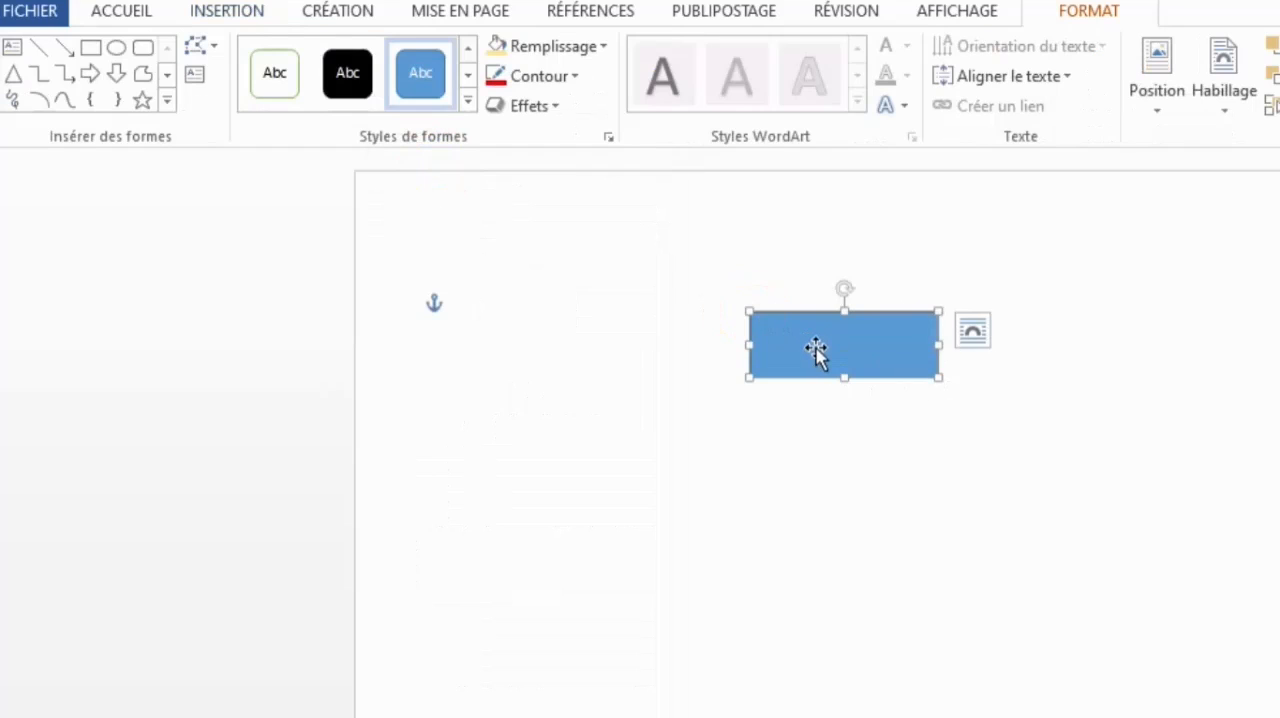
- Apply the white shape style with a green outline to the rectangle and add the text "DG" inside it
left_click(274, 85)
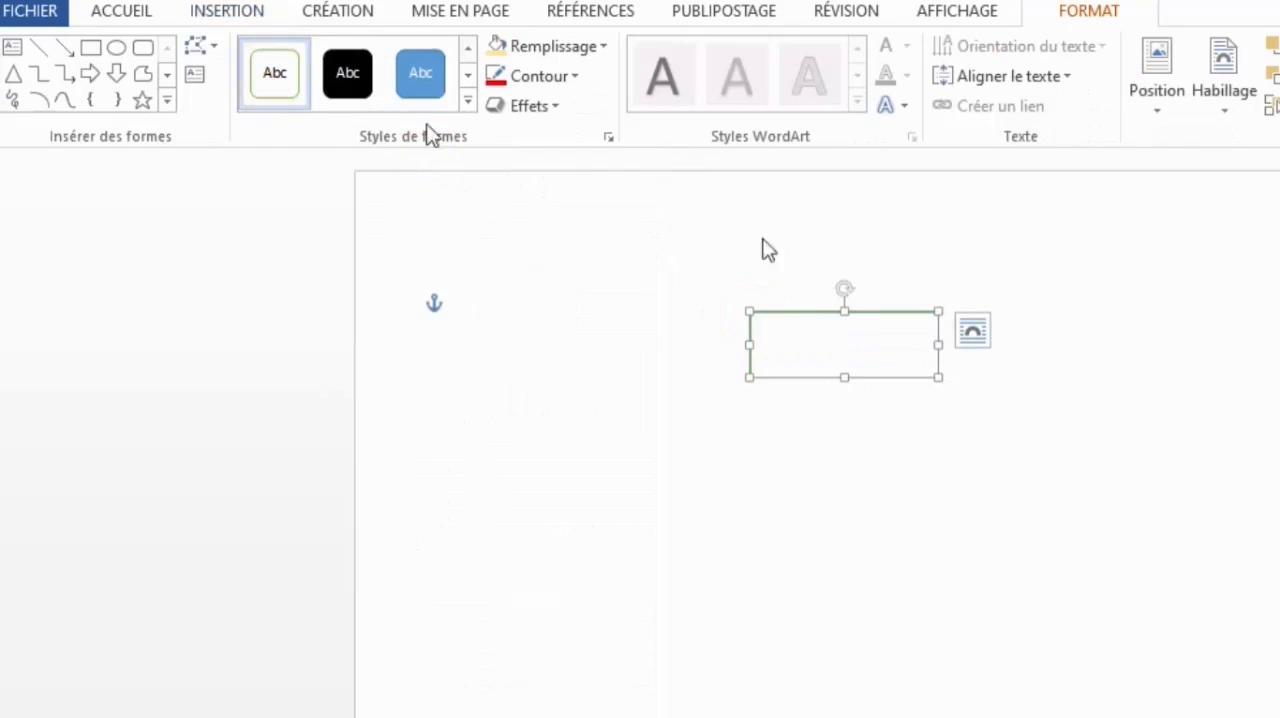
right_click(821, 333)
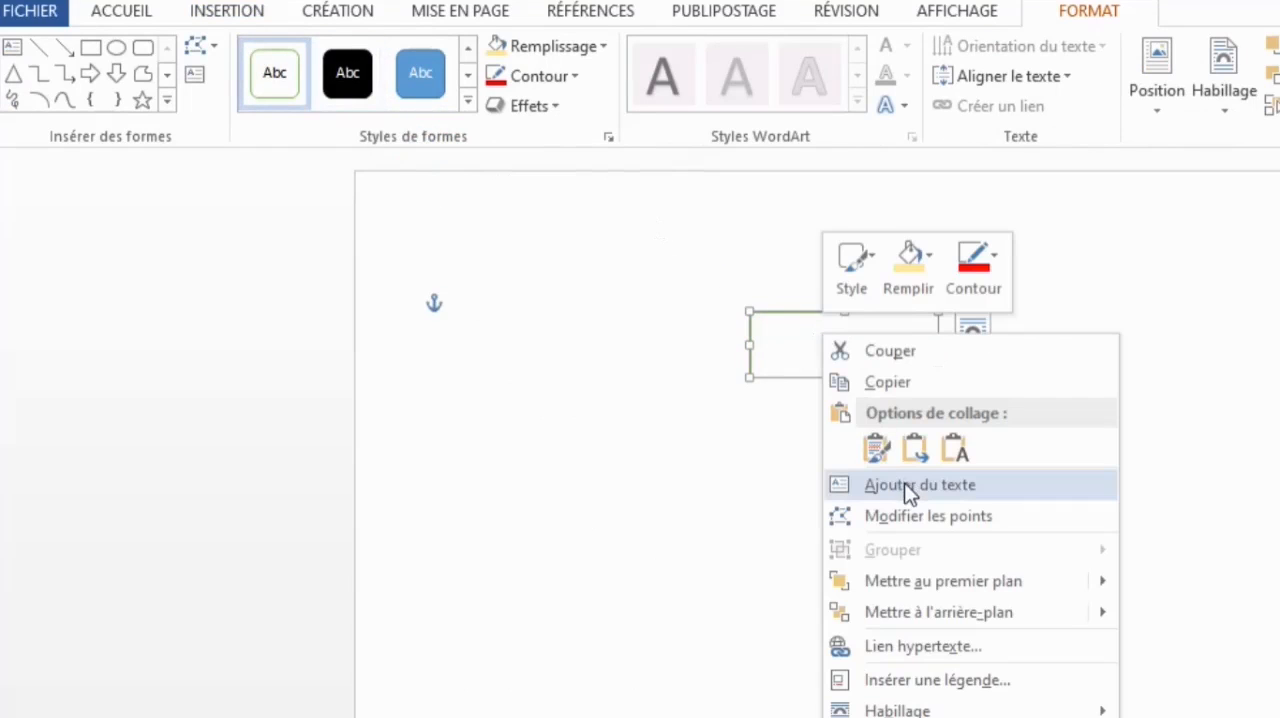
left_click(904, 484)
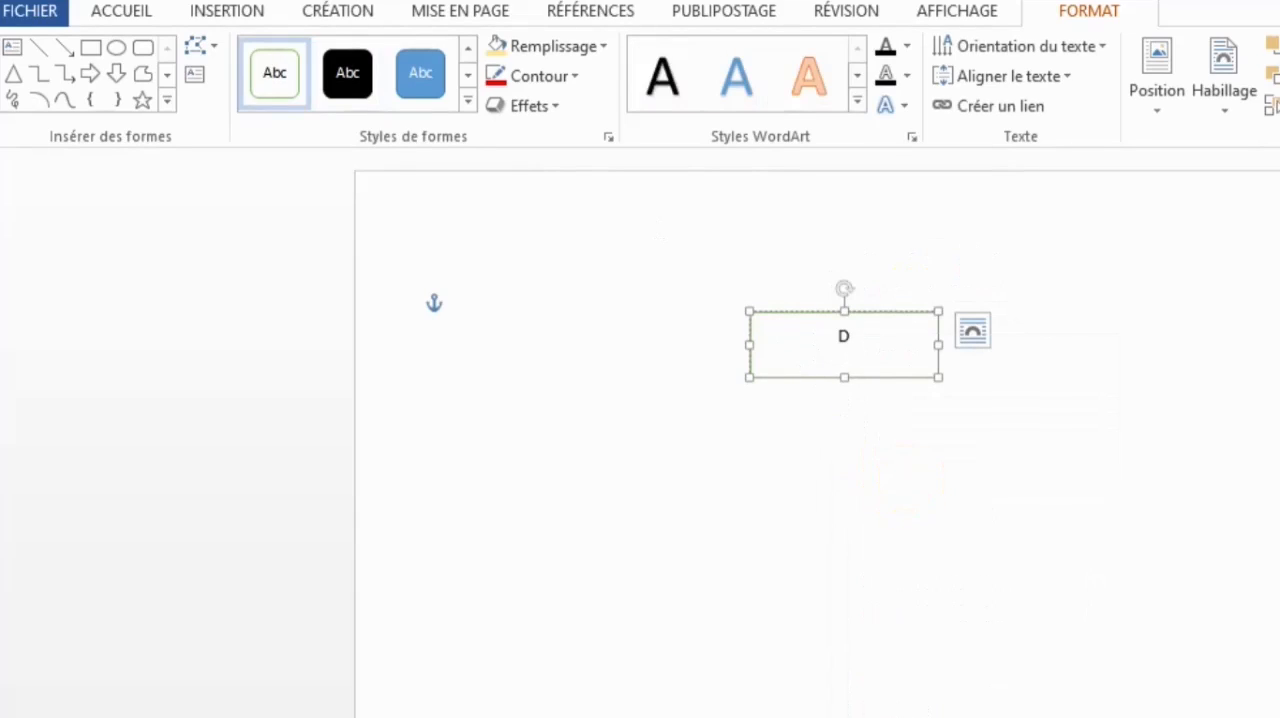
type("DG")
- Draw a second rectangle below and to the left of the DG box and give it the same green-outlined white style
left_click(90, 48)
mouse_move(523, 466)
left_mouse_down()
mouse_move(631, 534)
mouse_move(713, 537)
left_mouse_up()
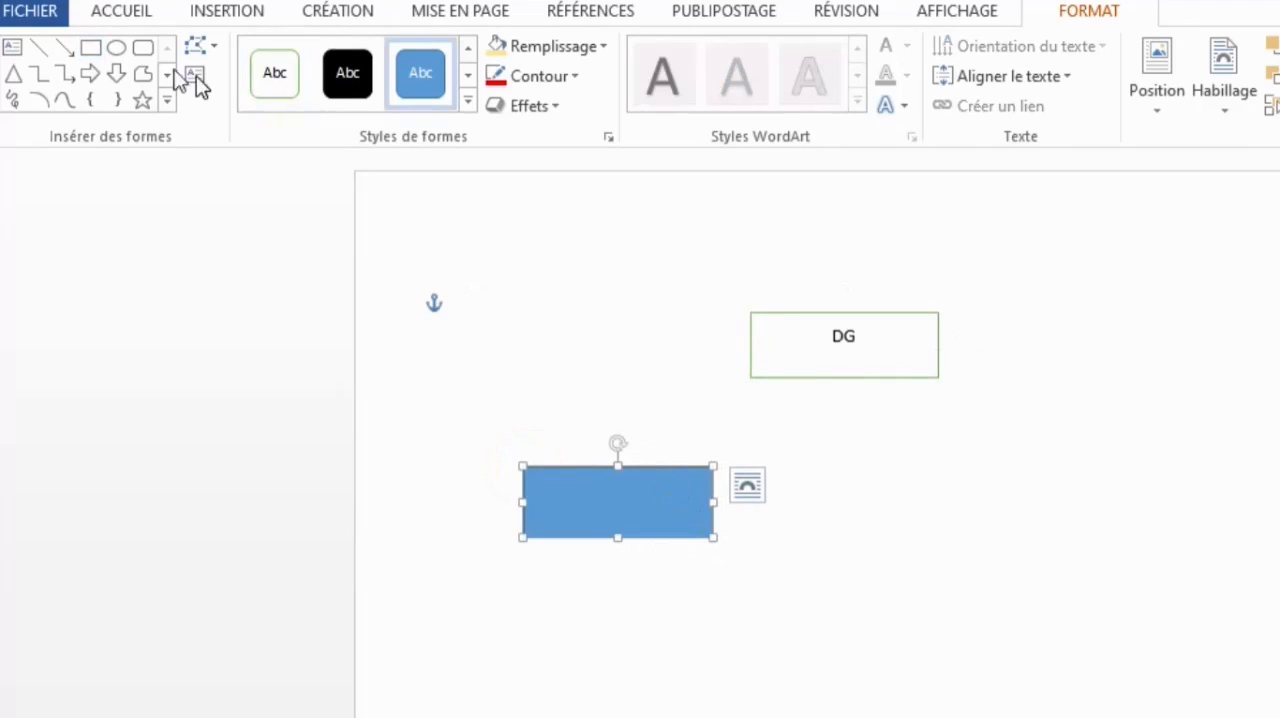
left_click(274, 89)
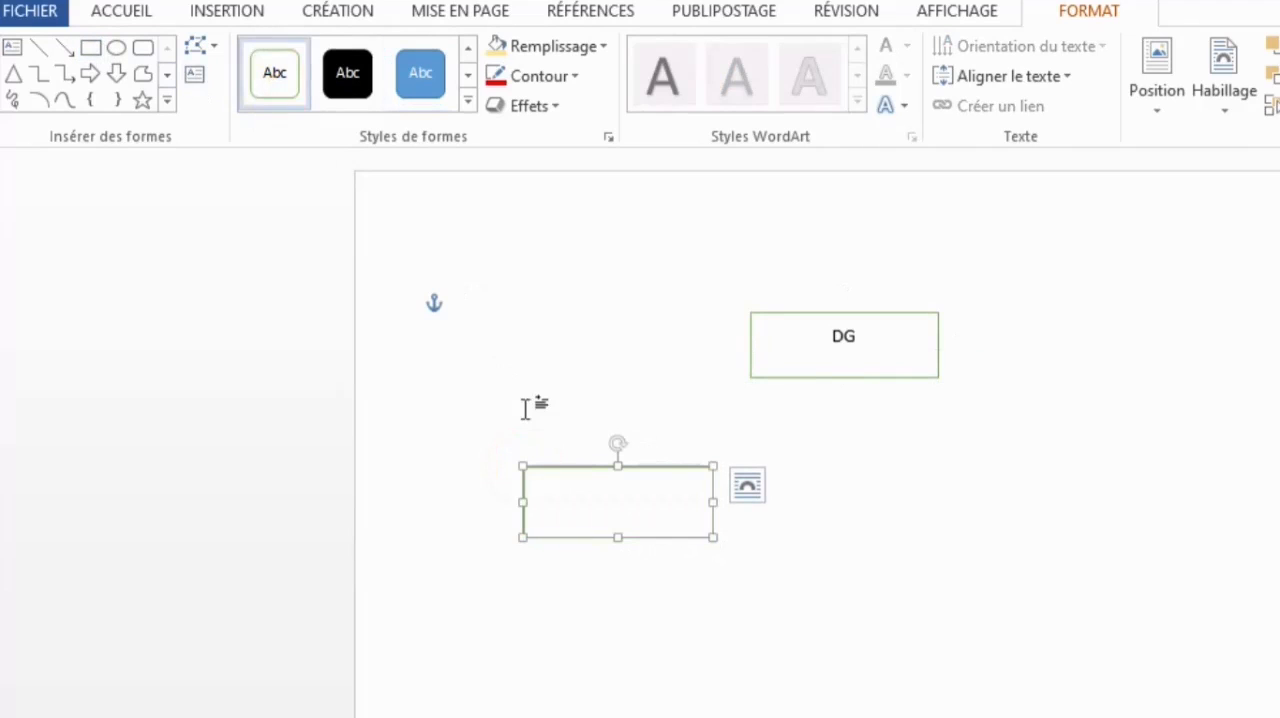
- Copy the empty green-outlined rectangle and paste three copies of it onto the page
right_click(575, 470)
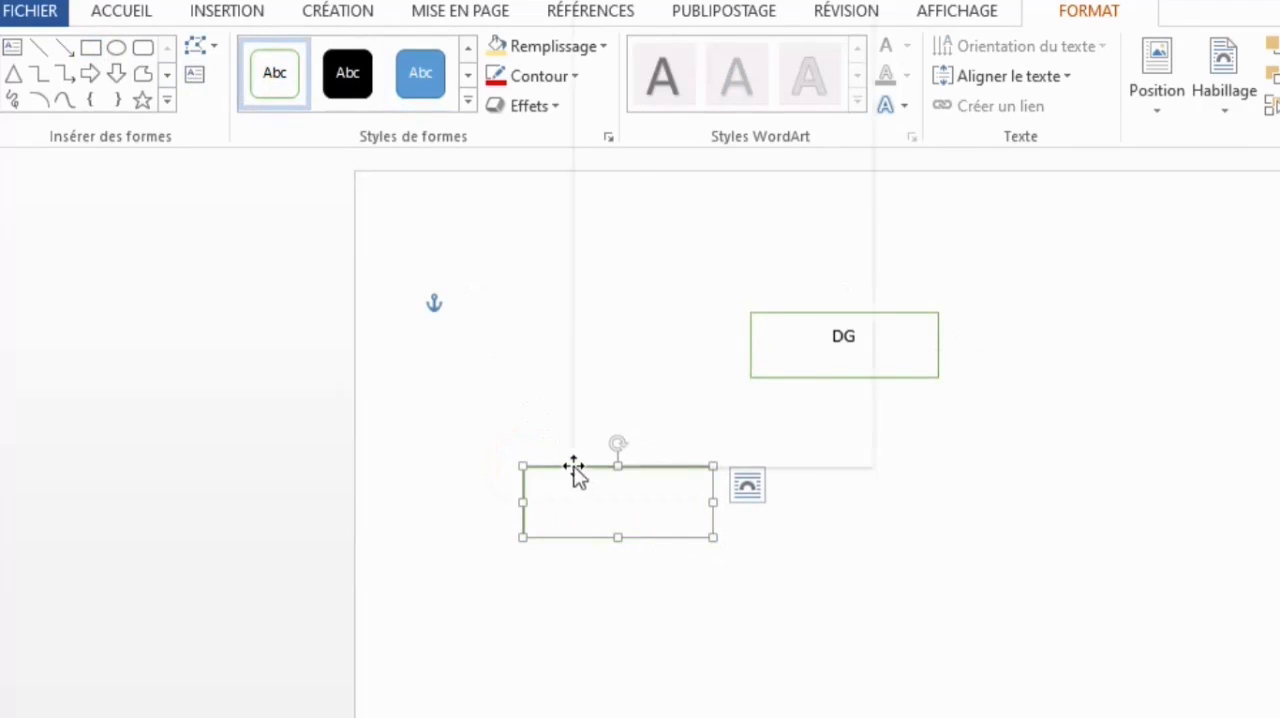
left_click(719, 30)
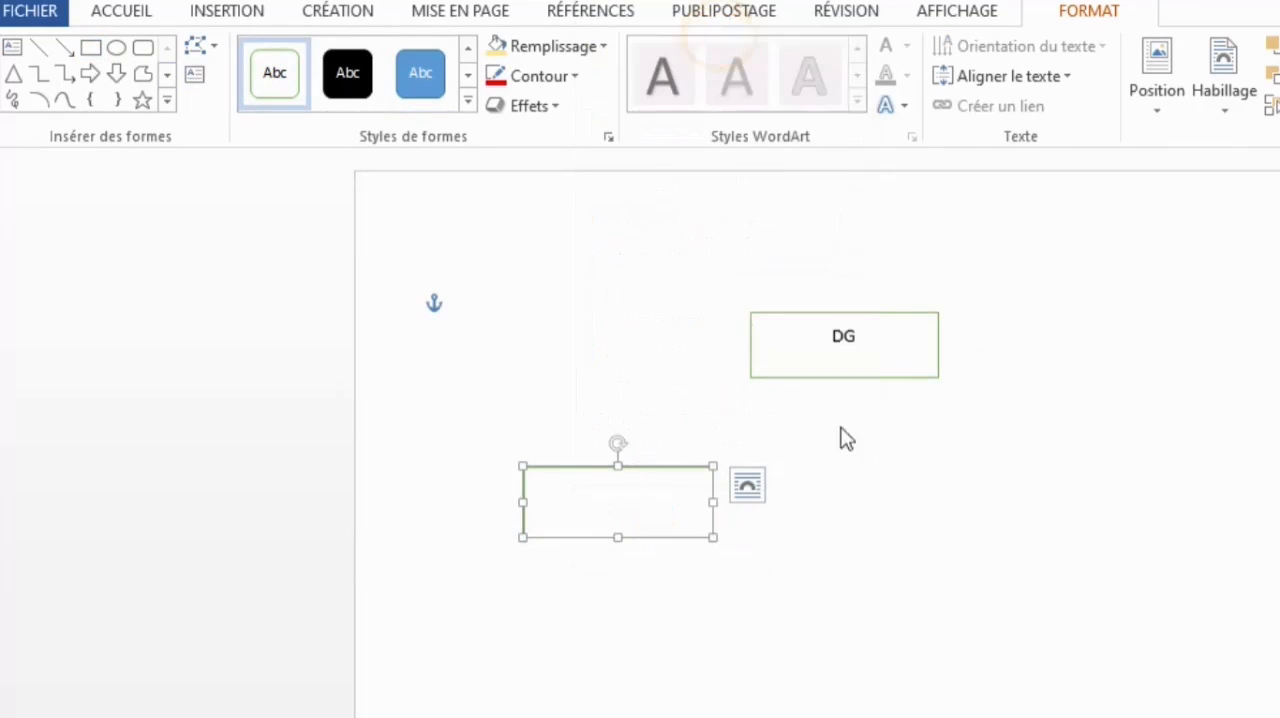
left_click(877, 492)
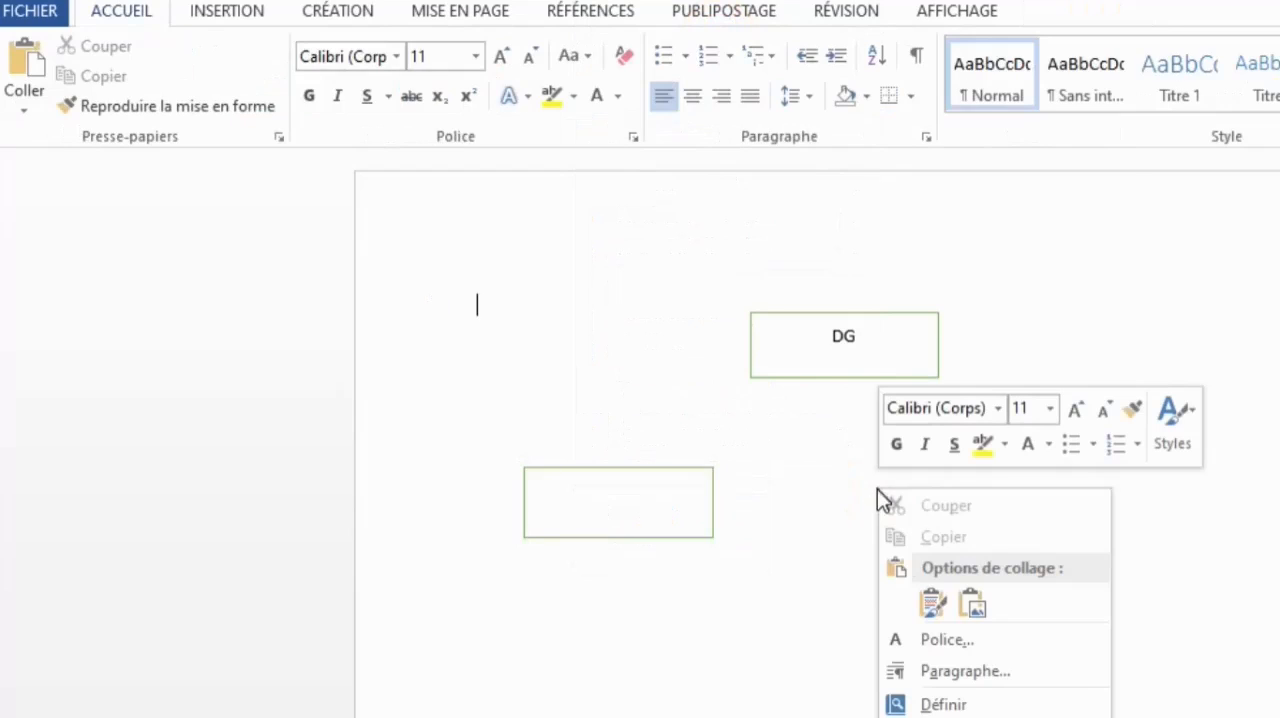
left_click(943, 607)
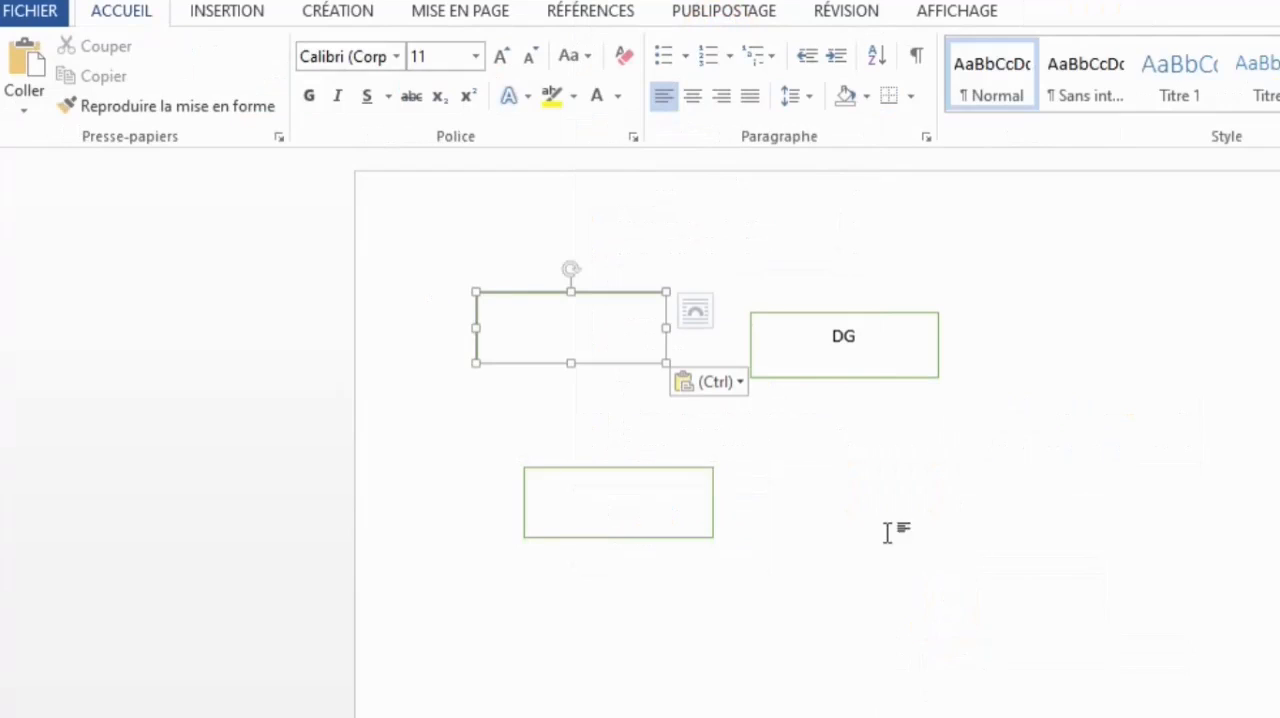
right_click(886, 533)
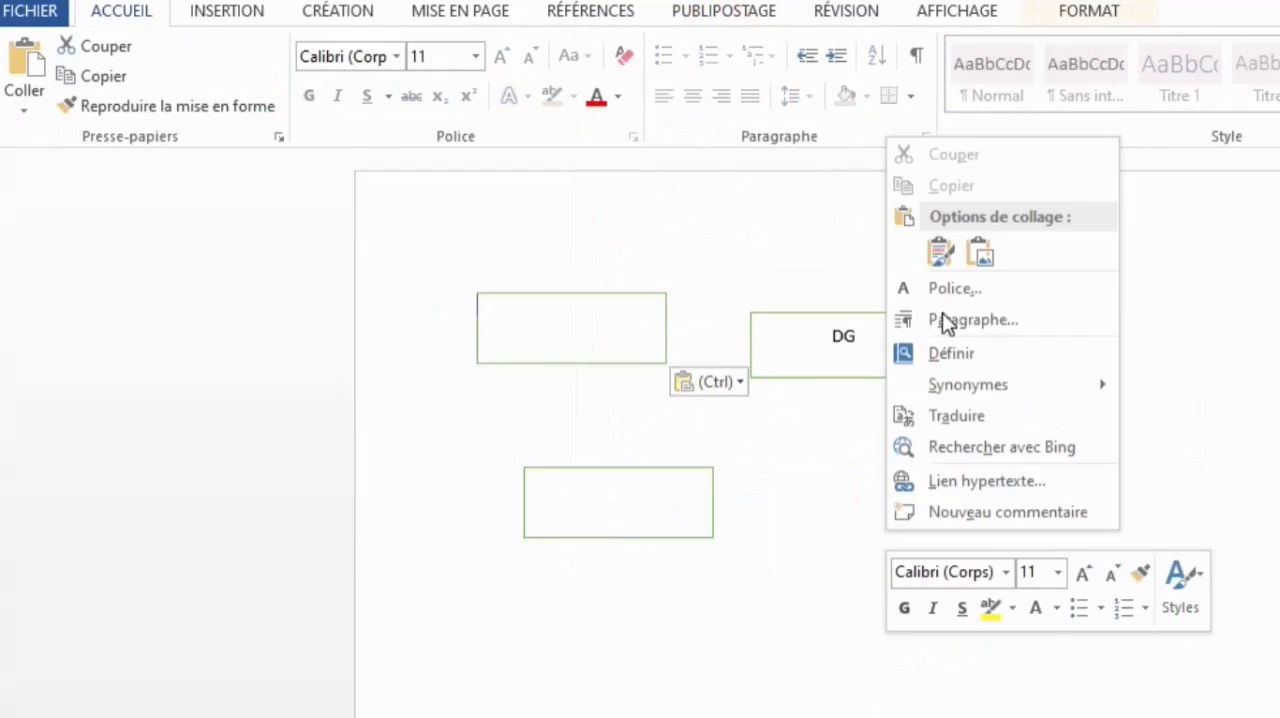
left_click(940, 252)
right_click(874, 533)
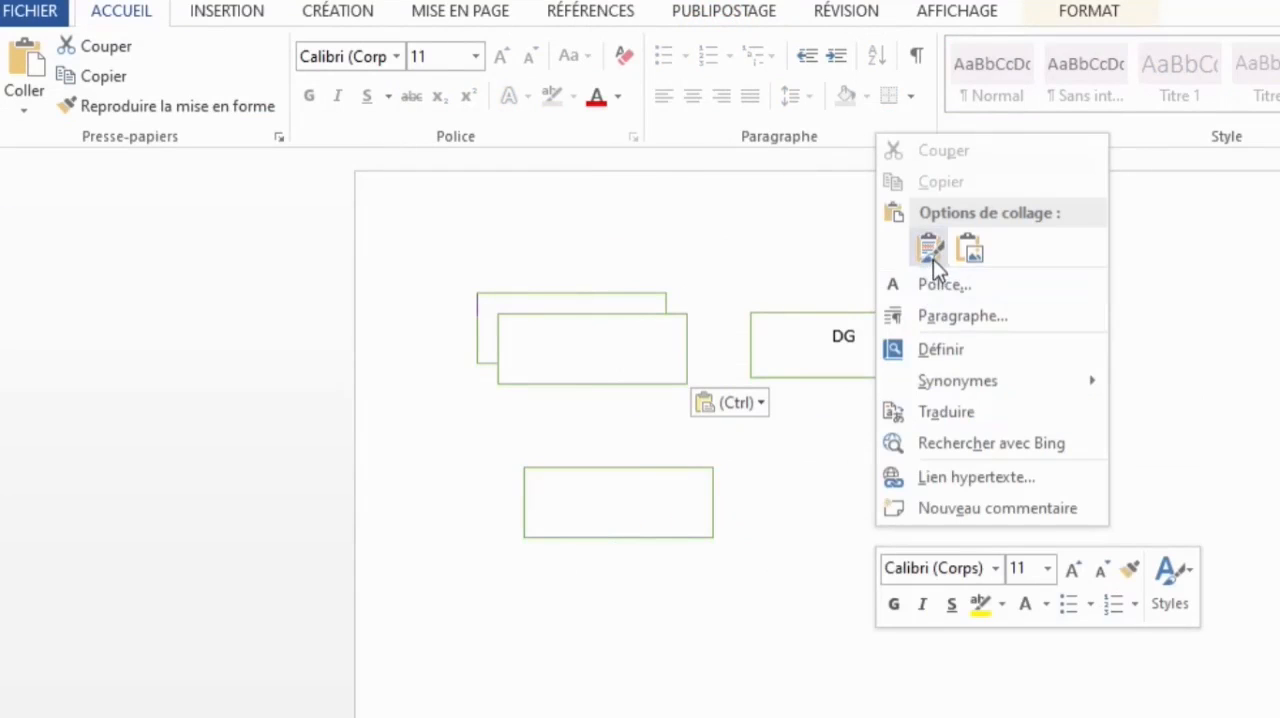
left_click(929, 249)
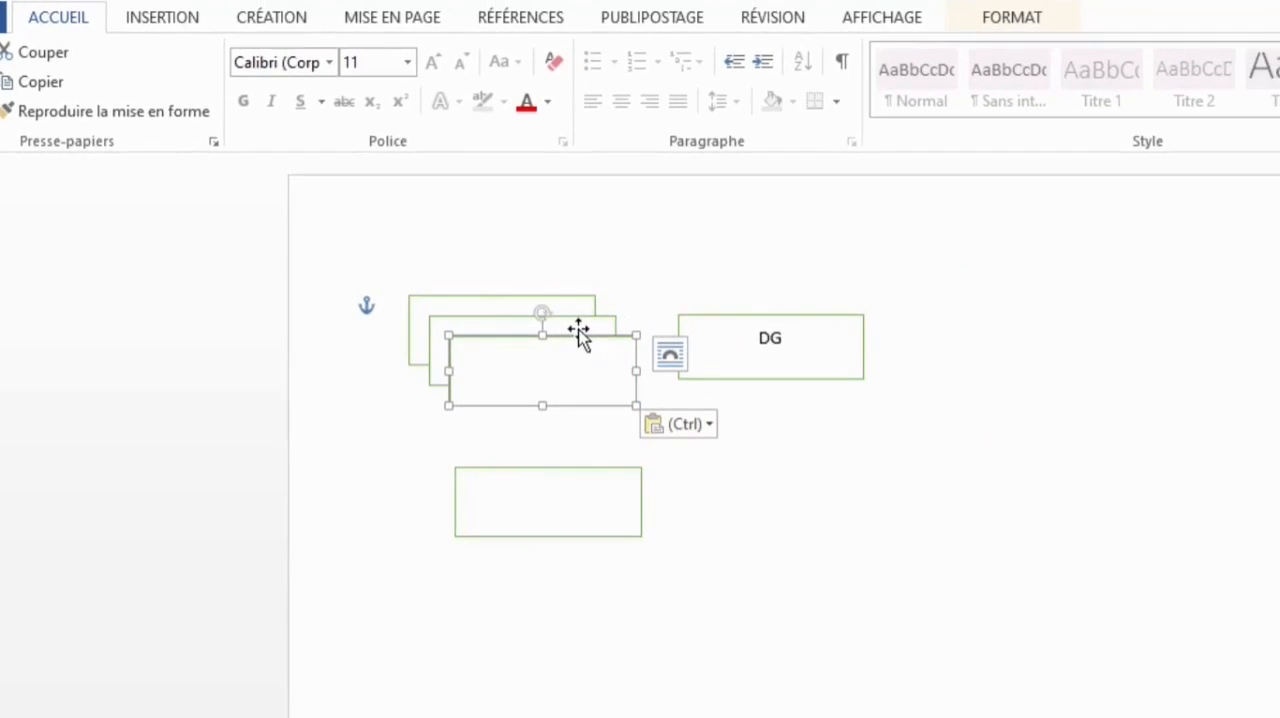
- Move two of the pasted rectangles to the right of the original to form a row of three below the DG box
left_click_drag(580, 338, 918, 525)
left_click_drag(1012, 510, 1134, 491)
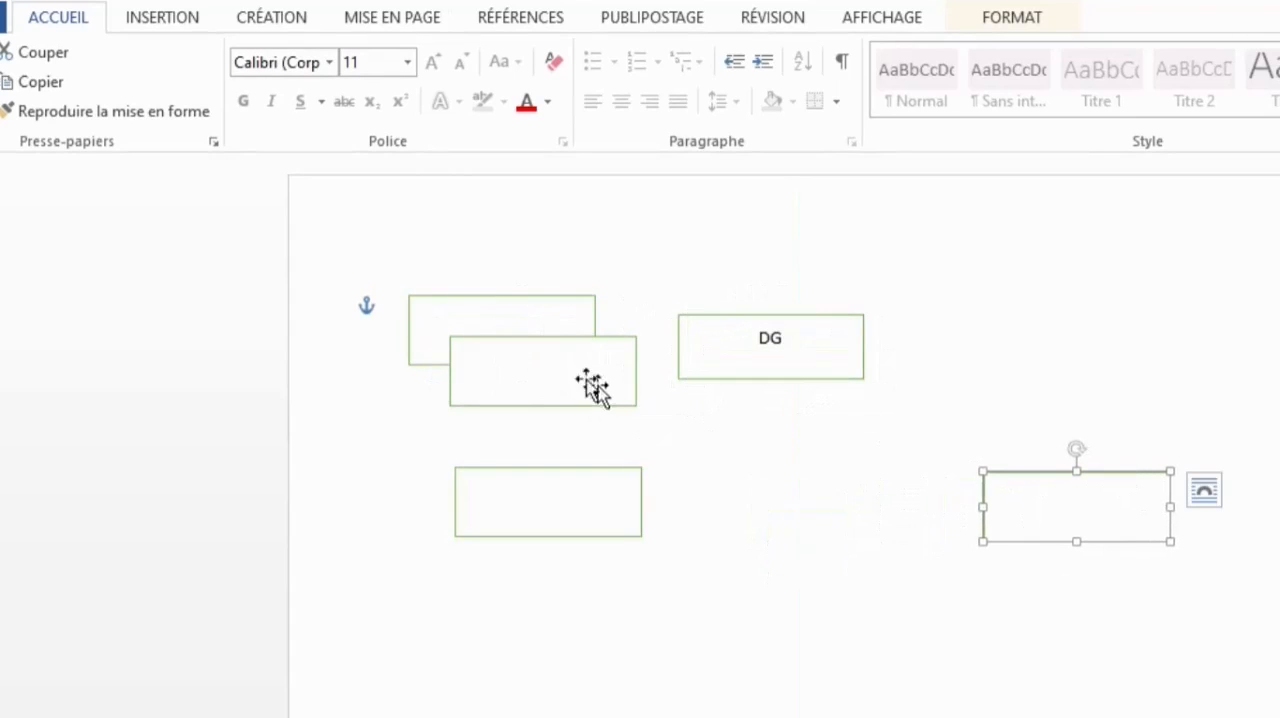
left_click_drag(583, 337, 863, 502)
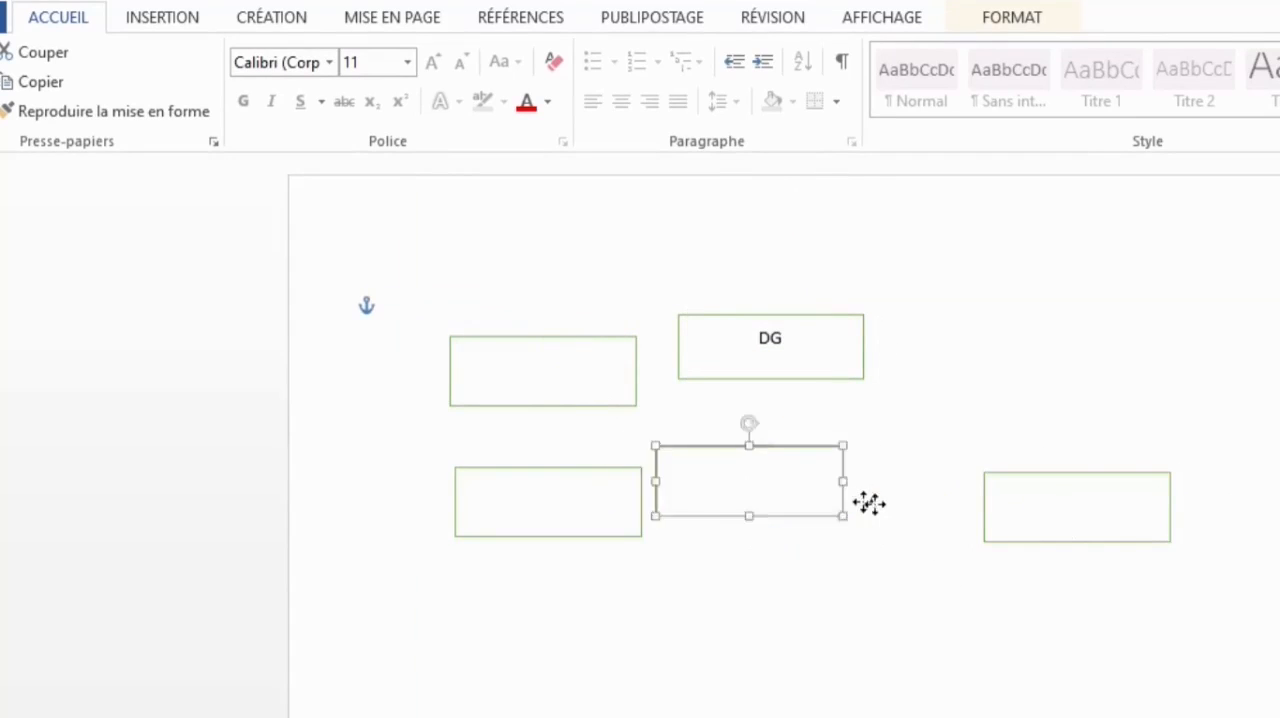
left_click_drag(863, 502, 838, 473)
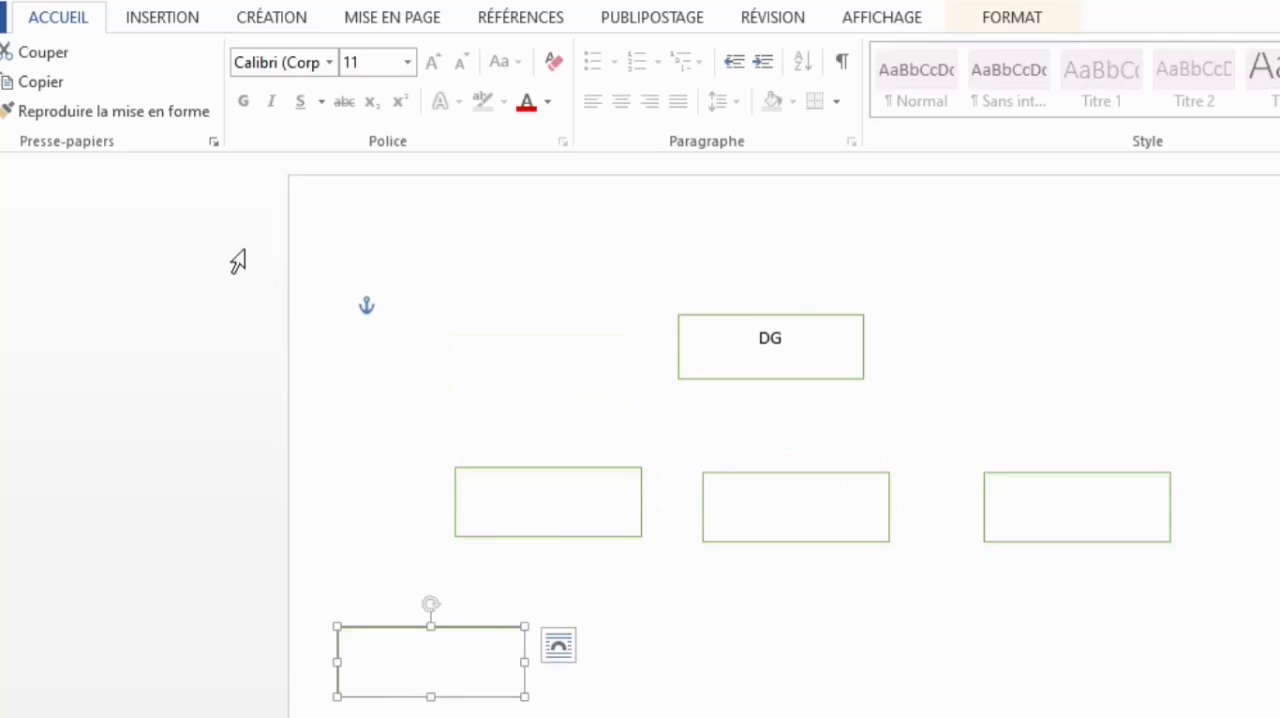
- Paste two more rectangles and place them at the middle and right of a second row below the first
key("ctrl+v")
key("ctrl+v")
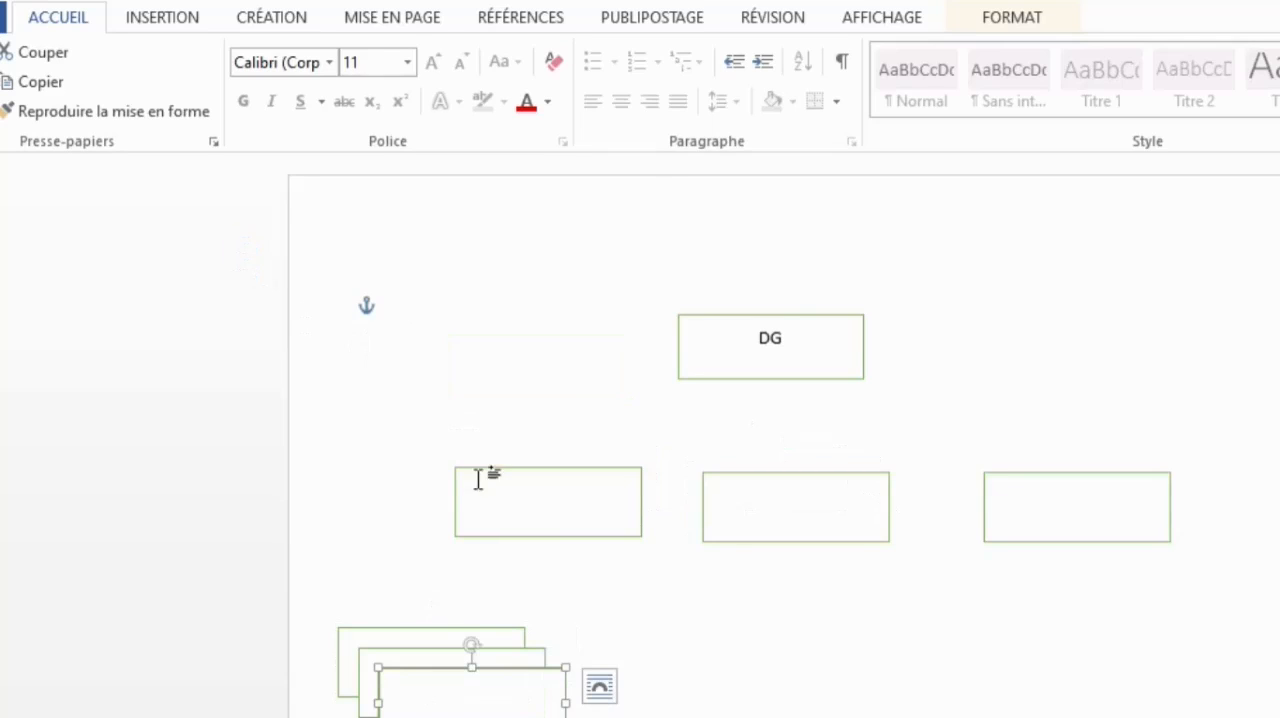
left_click_drag(511, 672, 1232, 658)
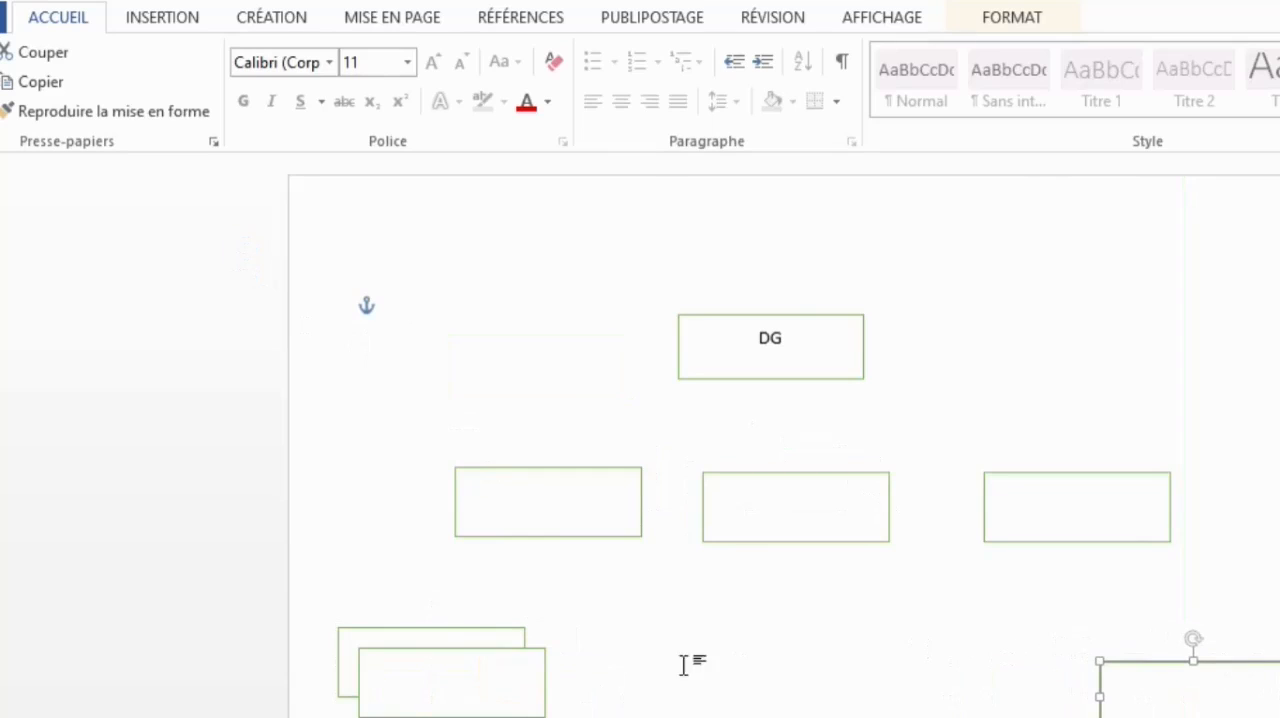
left_click_drag(520, 648, 894, 660)
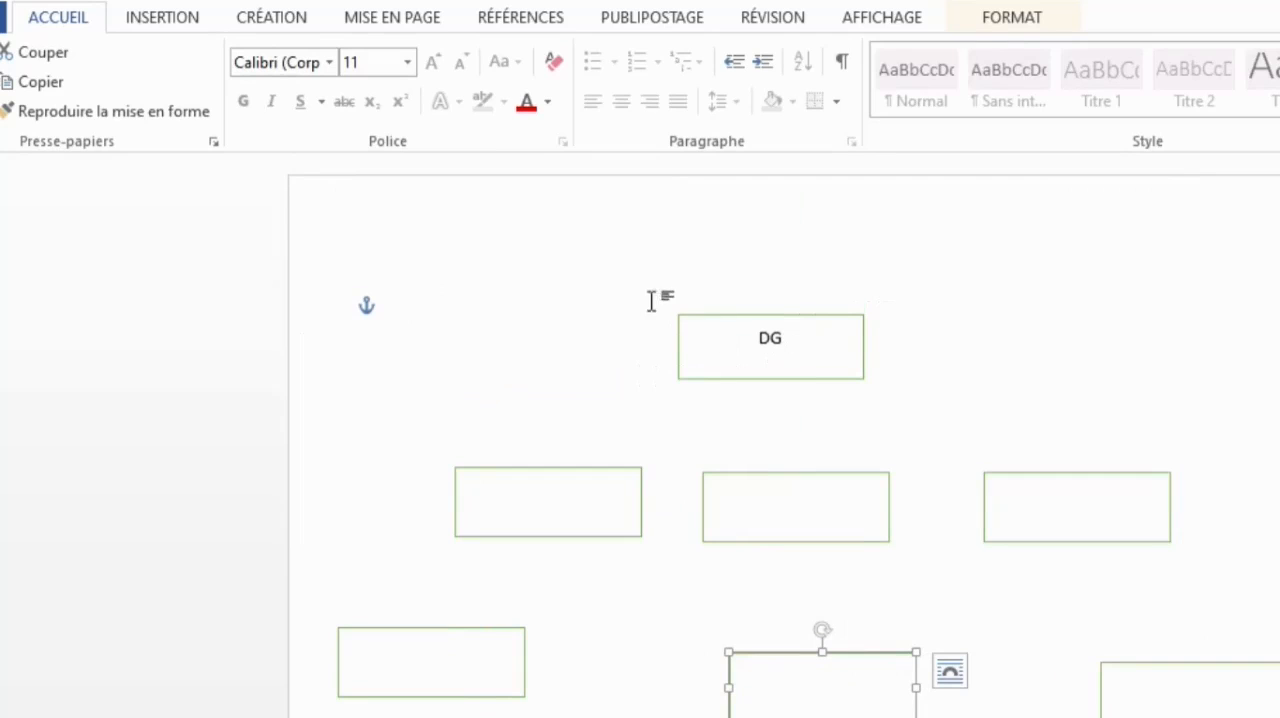
- Add the text "D. commer." to the leftmost rectangle in the row directly below the DG box
left_click(499, 507)
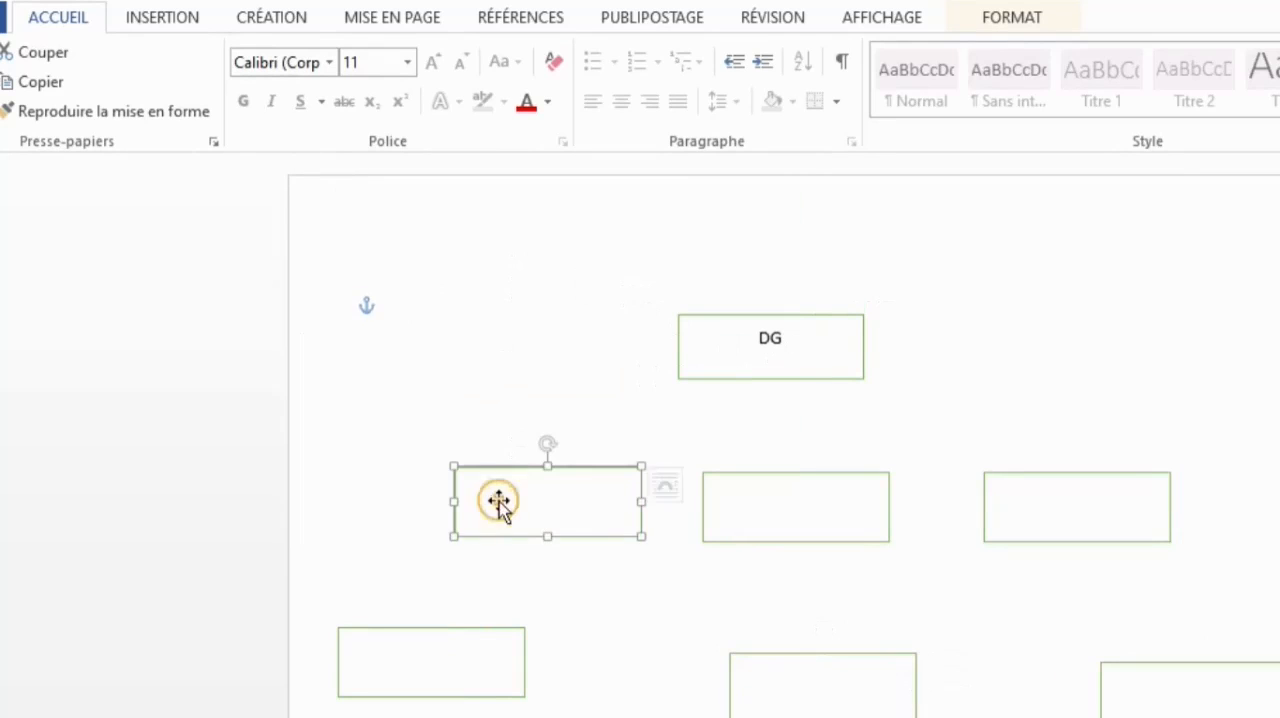
right_click(504, 505)
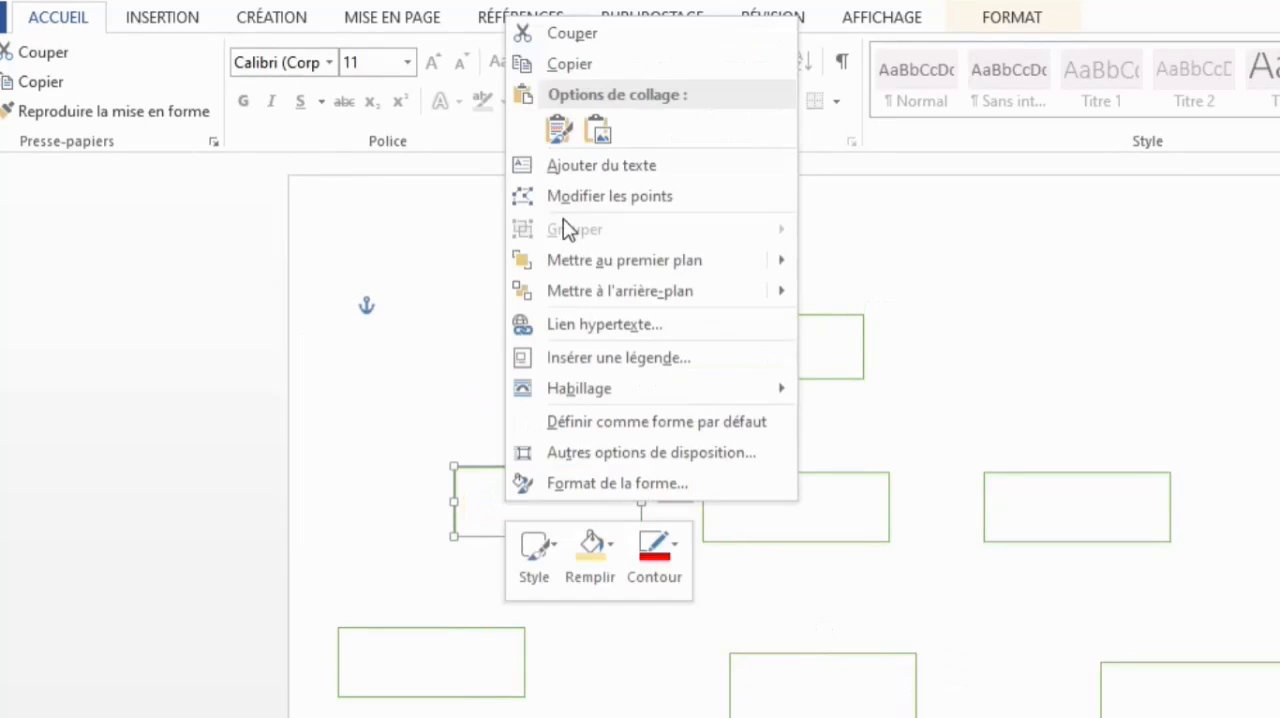
left_click(562, 166)
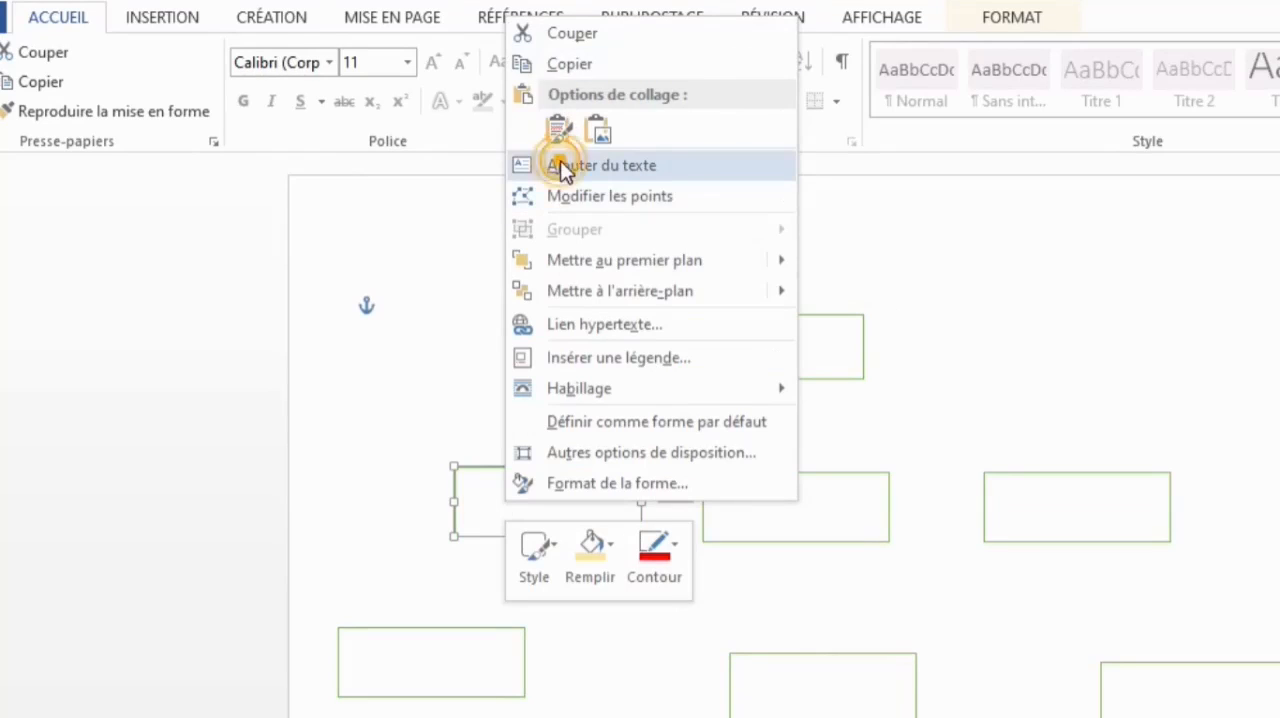
type("D")
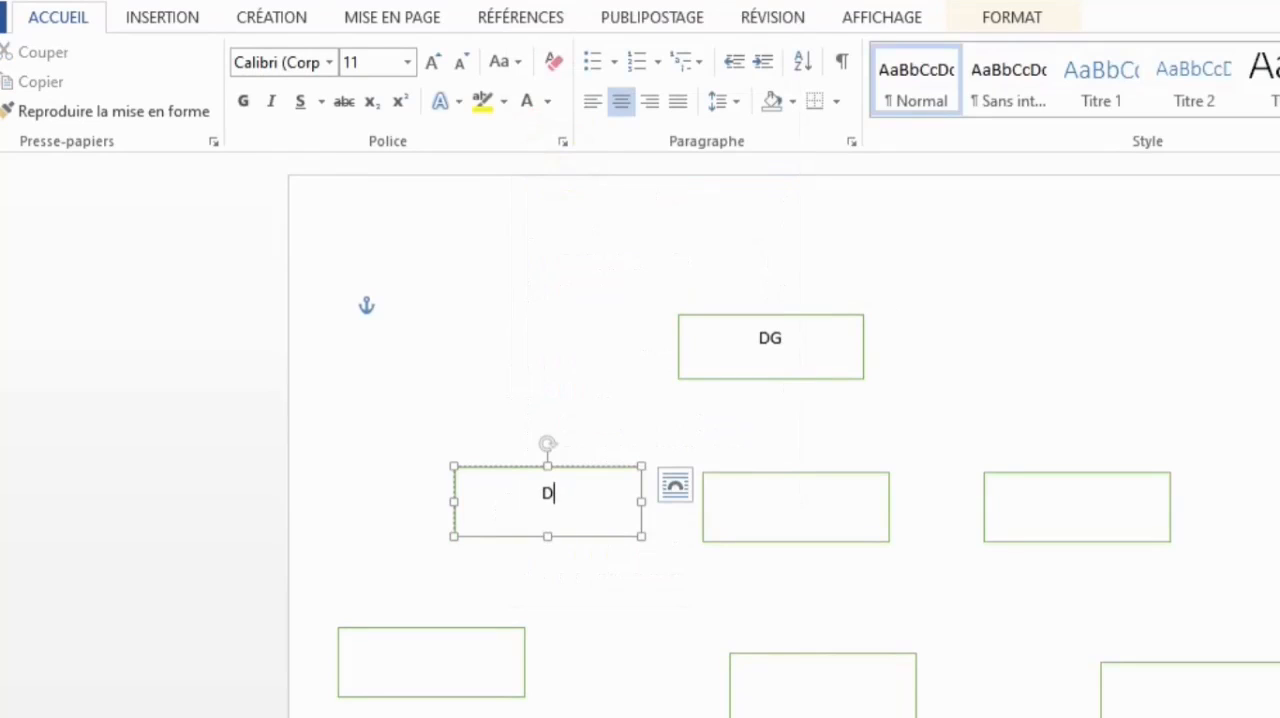
type(". commer.")
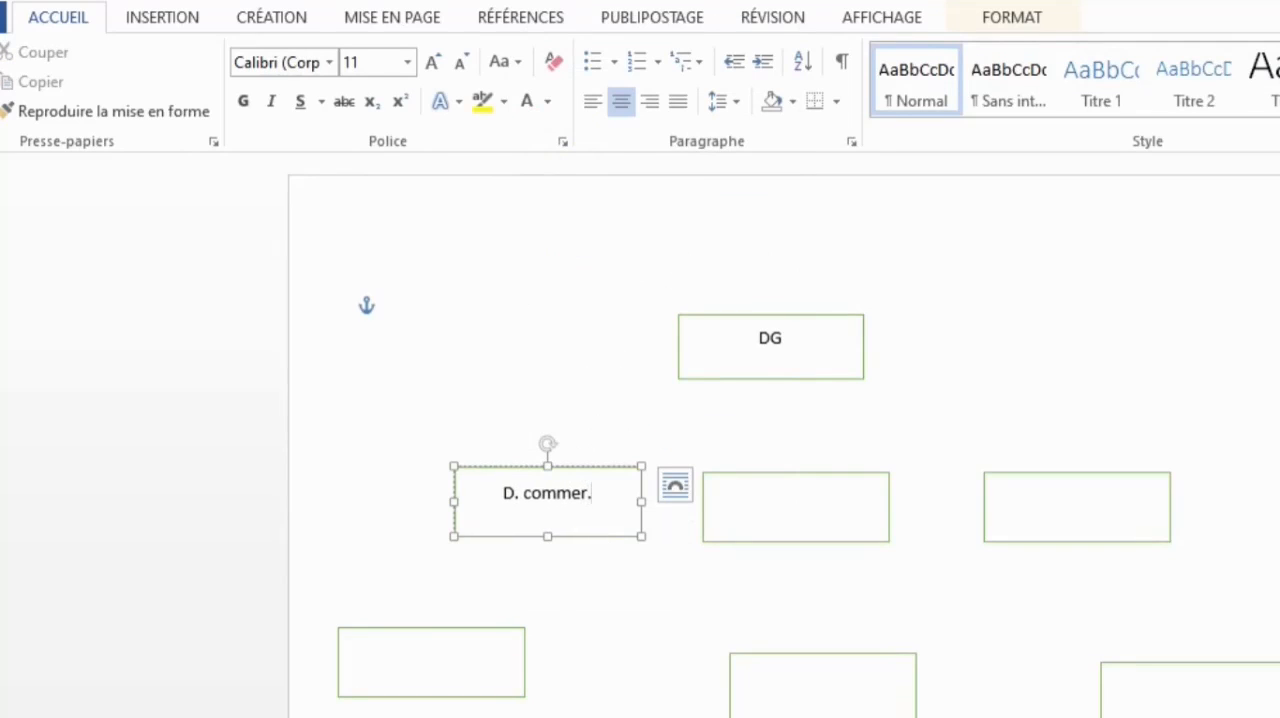
- Add the text "DT" to the middle rectangle and "DA" to the rightmost rectangle of the row below DG
left_click(776, 511)
right_click(778, 515)
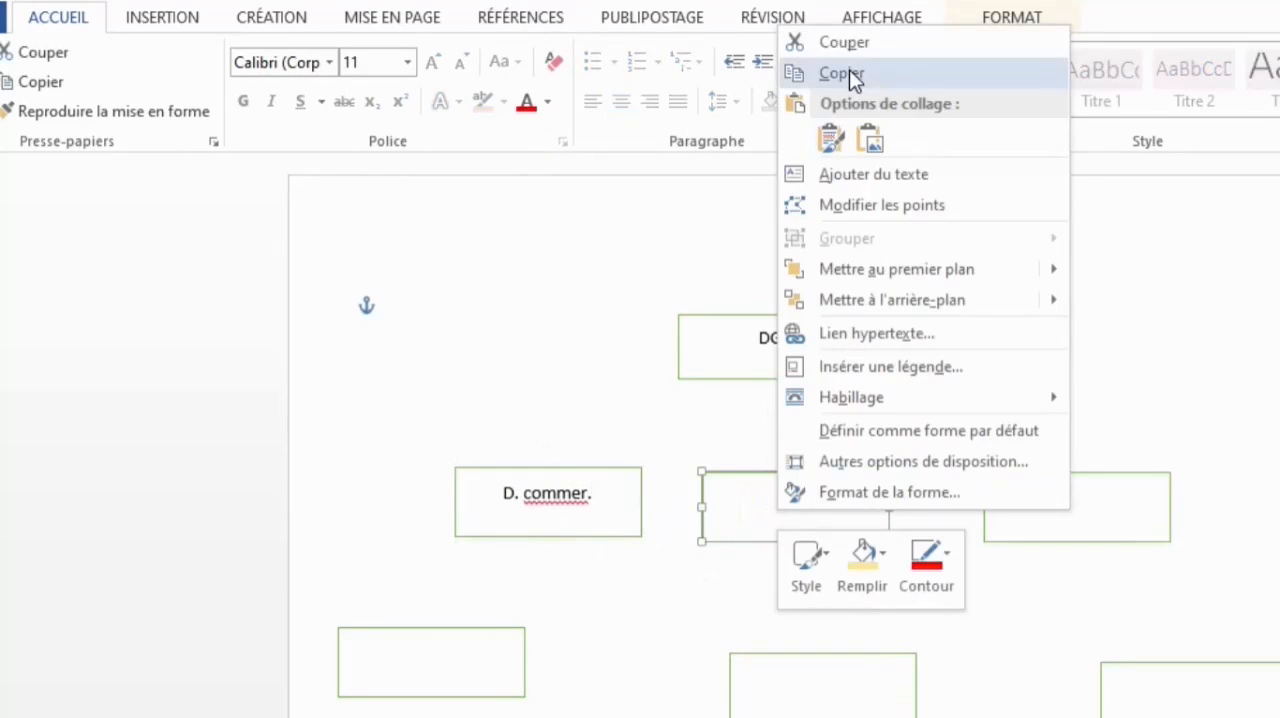
left_click(826, 176)
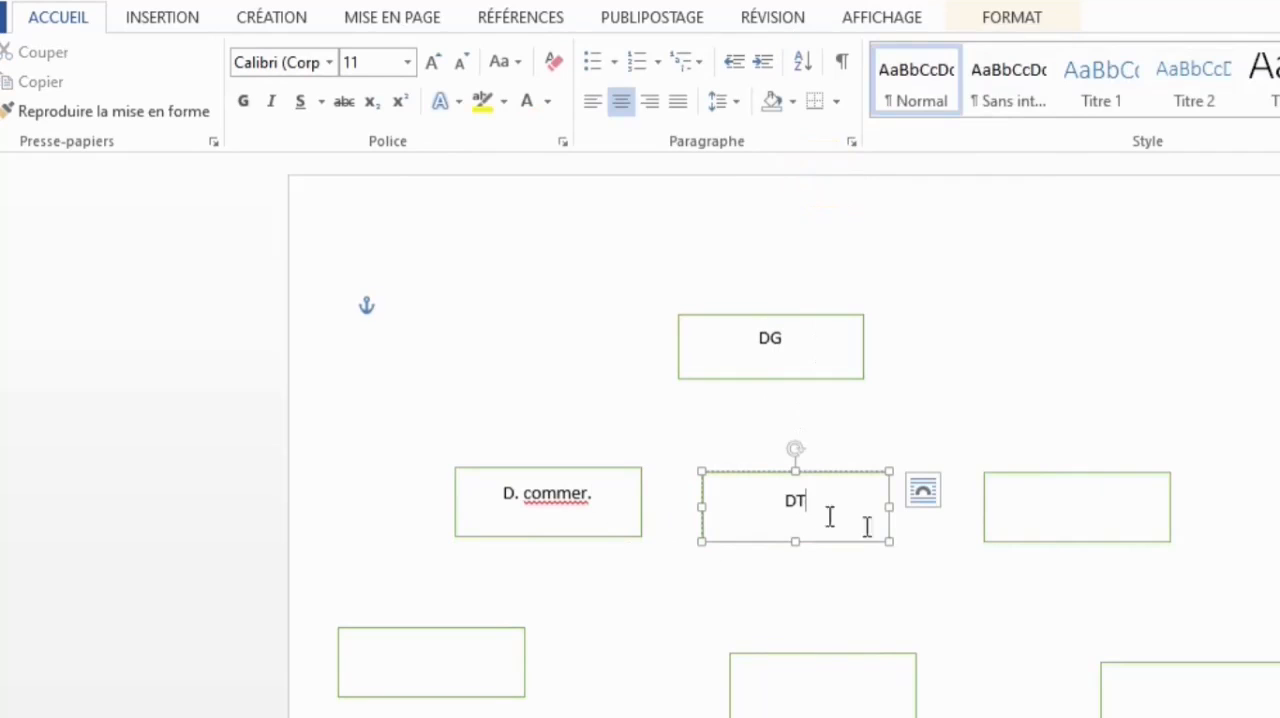
left_click(1040, 526)
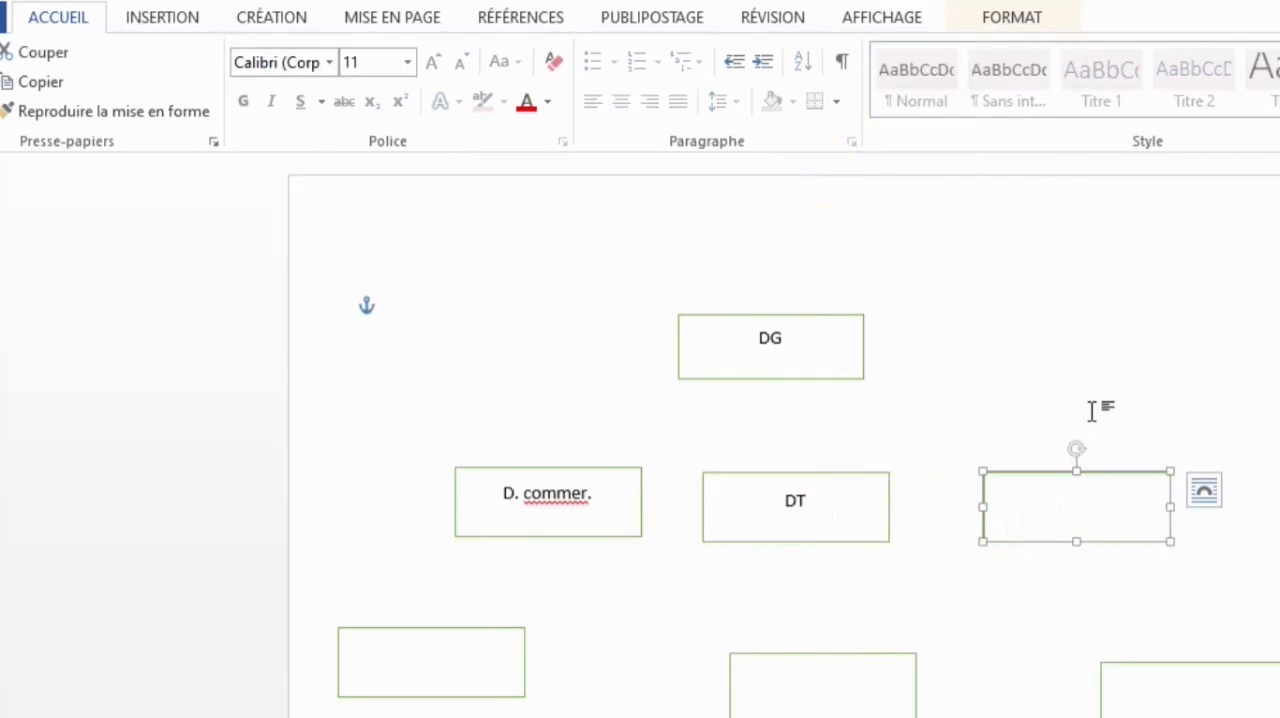
right_click(1066, 499)
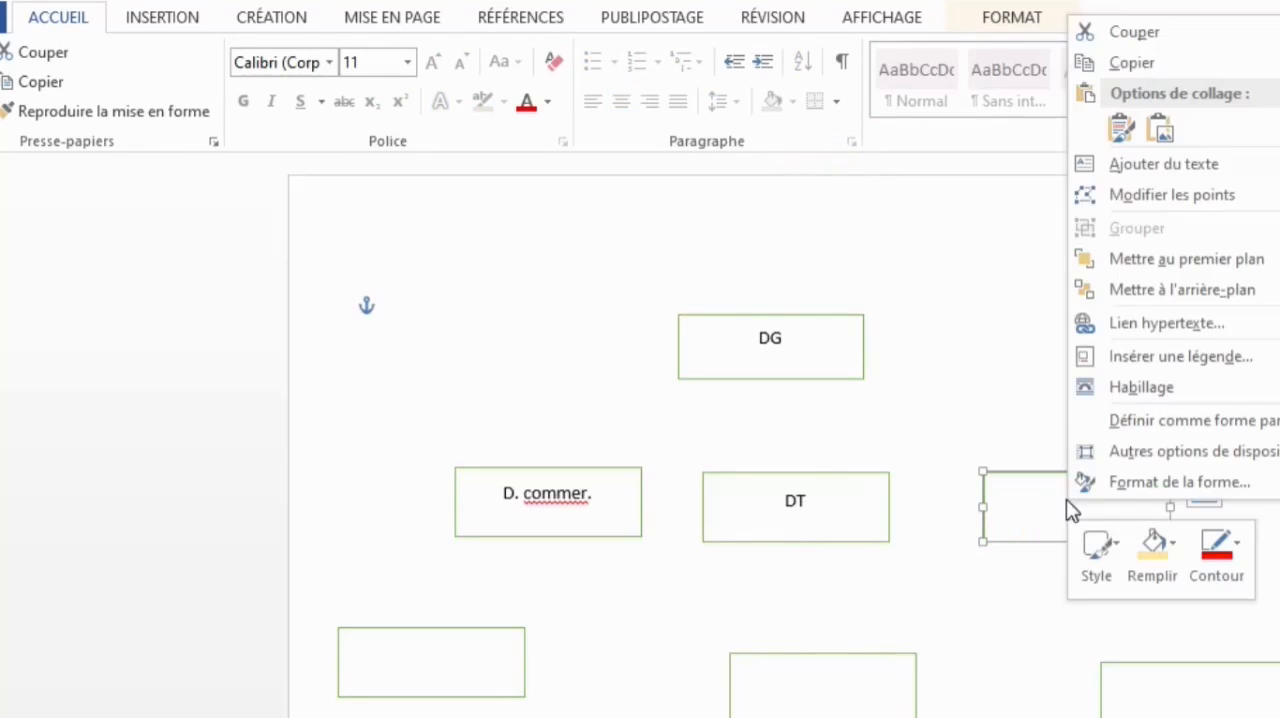
left_click(1164, 166)
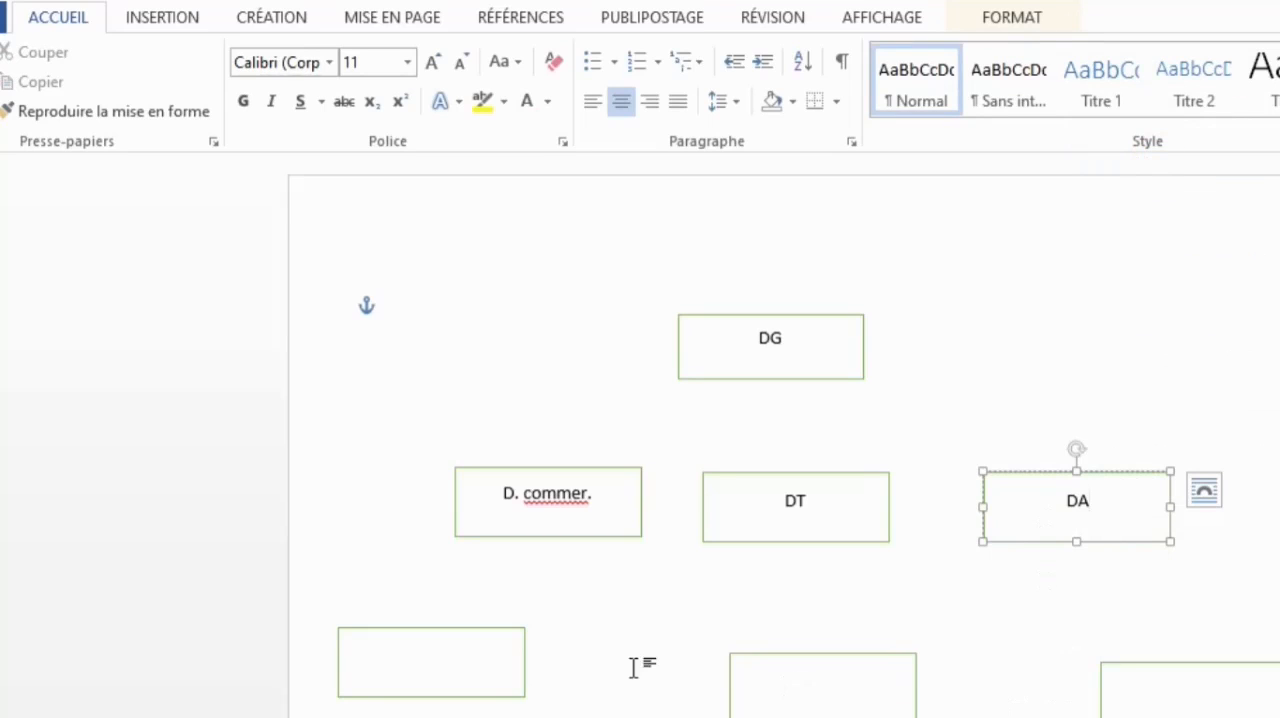
- Delete the three empty rectangles of the lowest row, keeping only the DG box and the labelled row
left_click(204, 680)
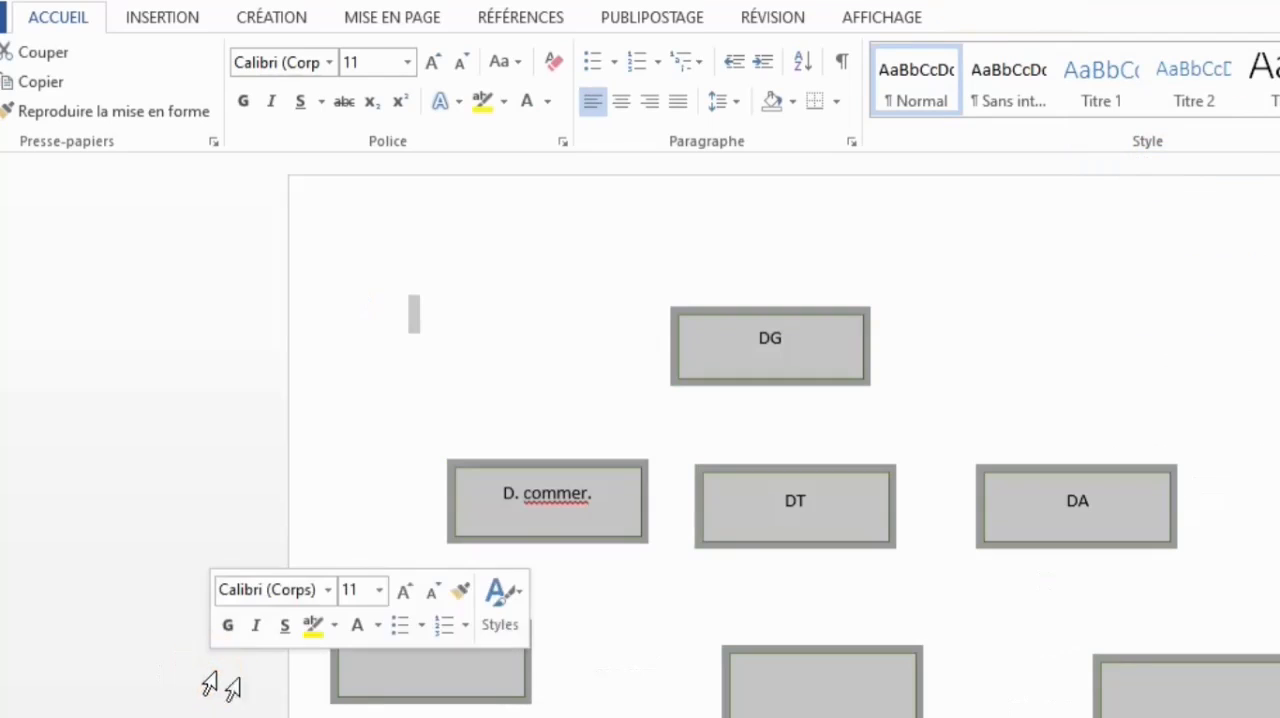
left_click(520, 686)
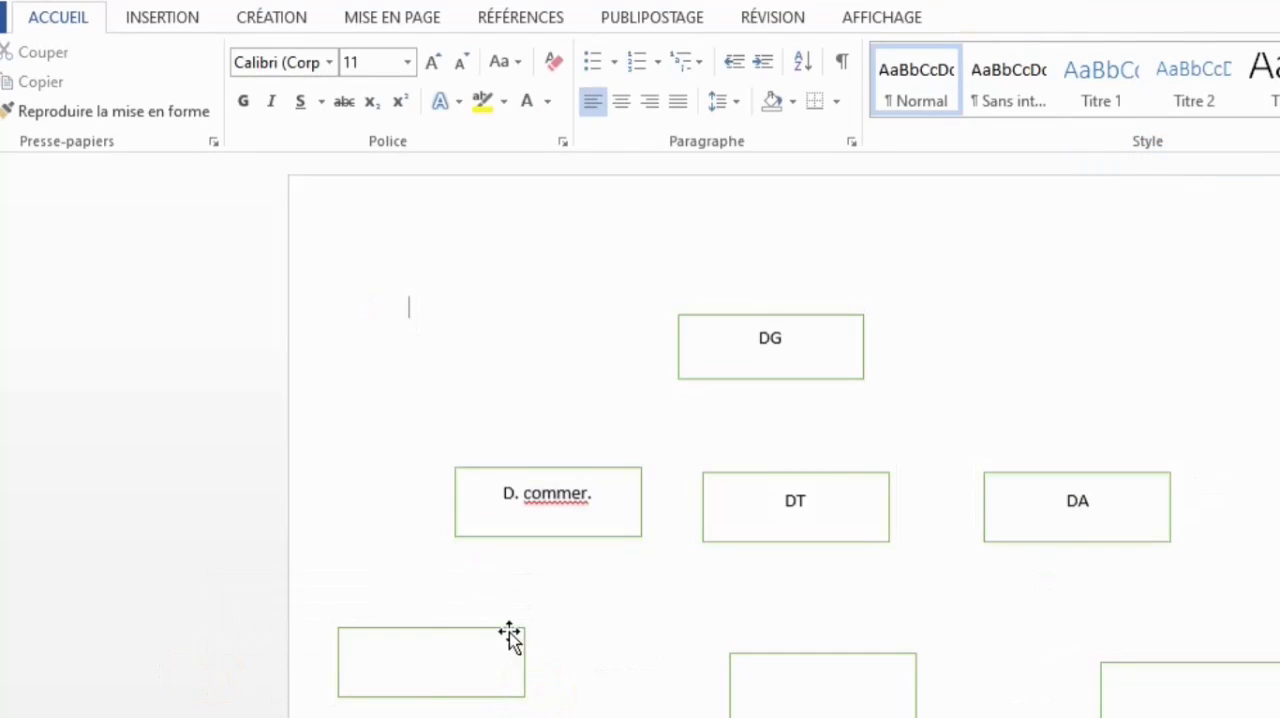
left_click(509, 632)
key("Delete")
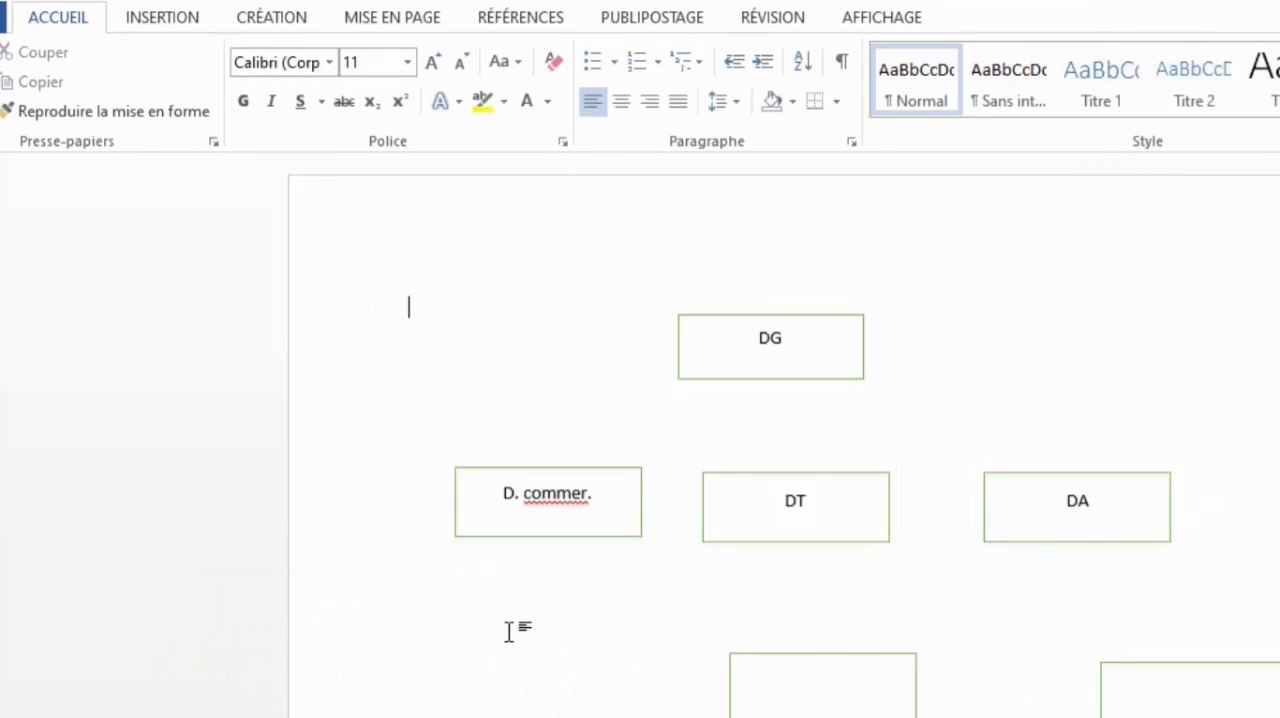
left_click(857, 658)
key("Delete")
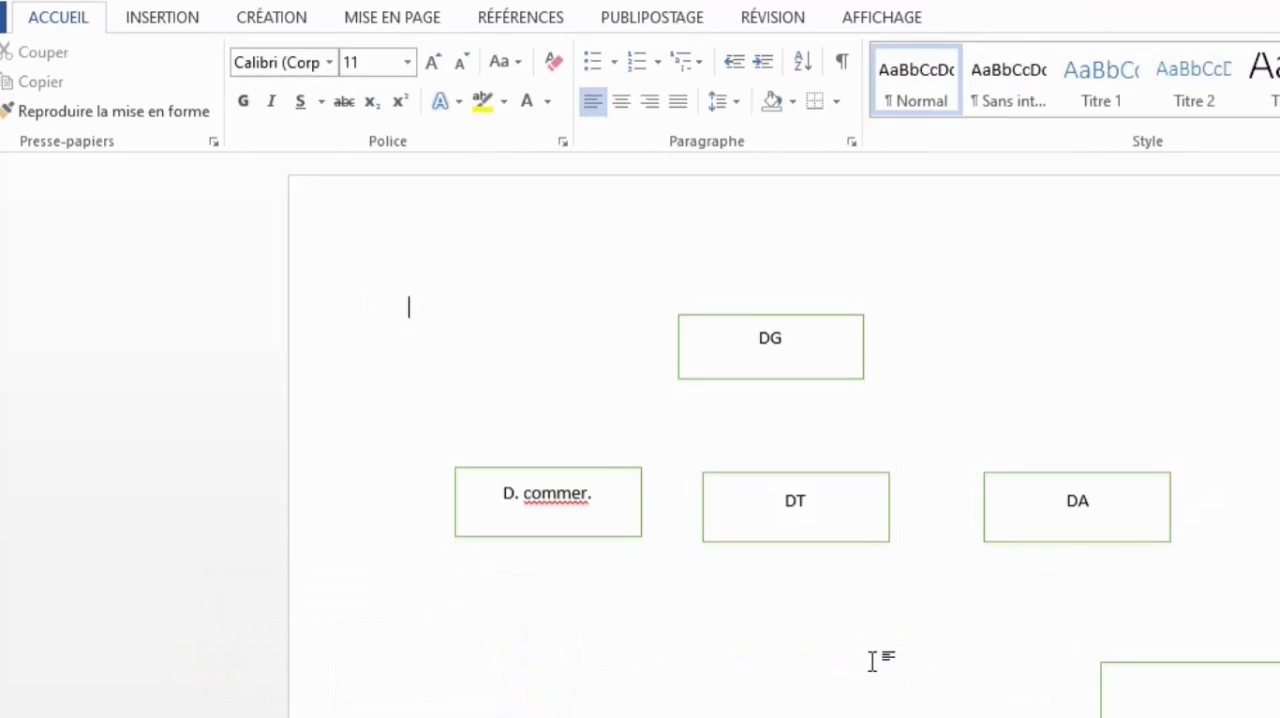
left_click(1133, 662)
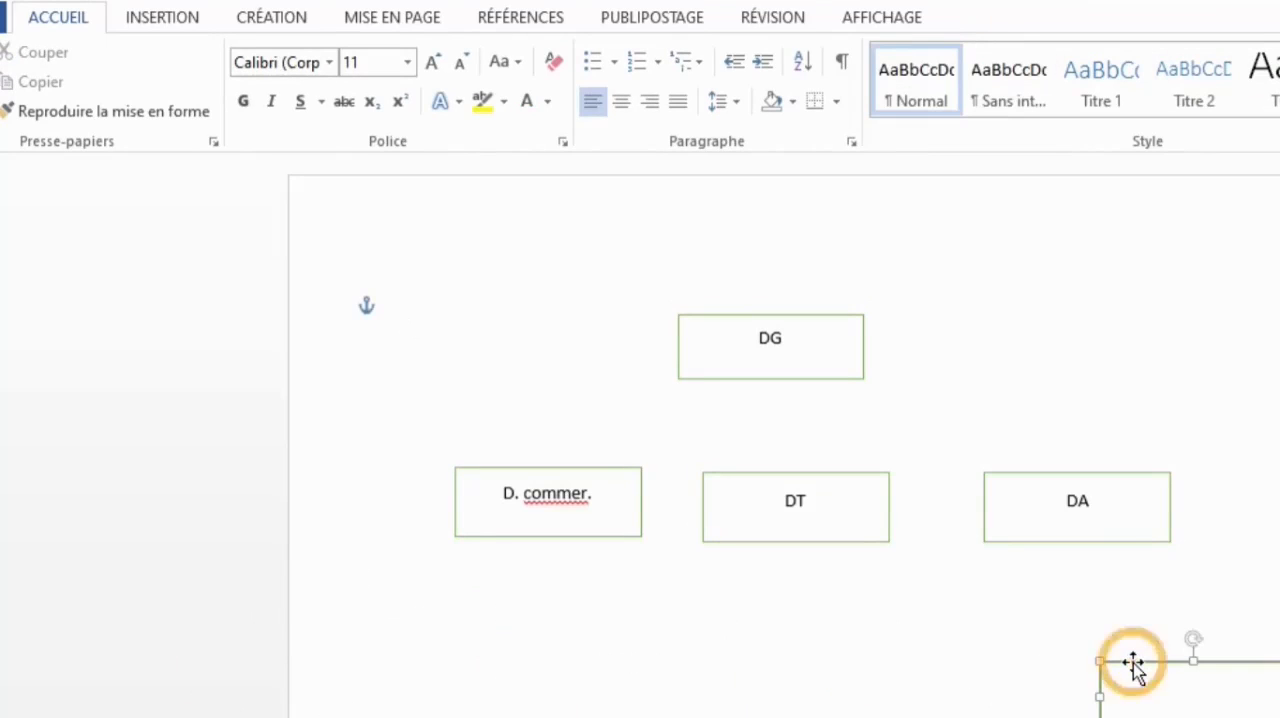
key("Delete")
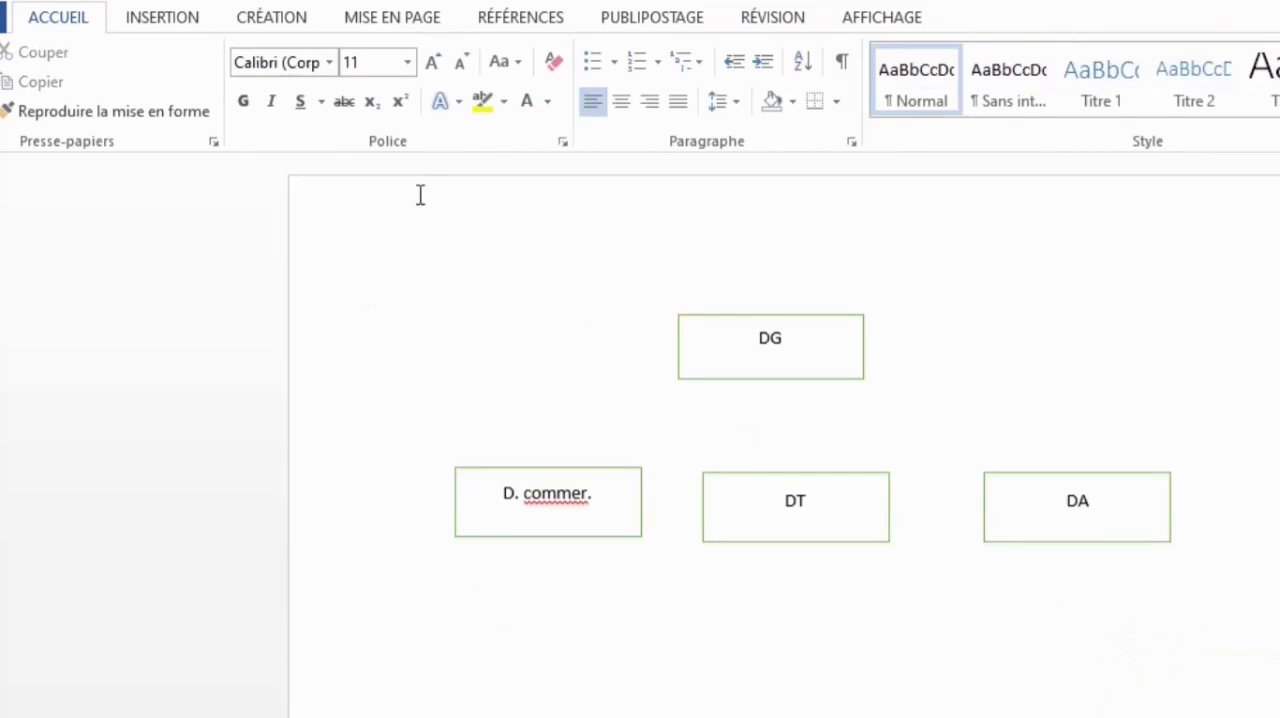
- Insert a small text box below and slightly to the left of the "D. commer." rectangle
left_click(177, 22)
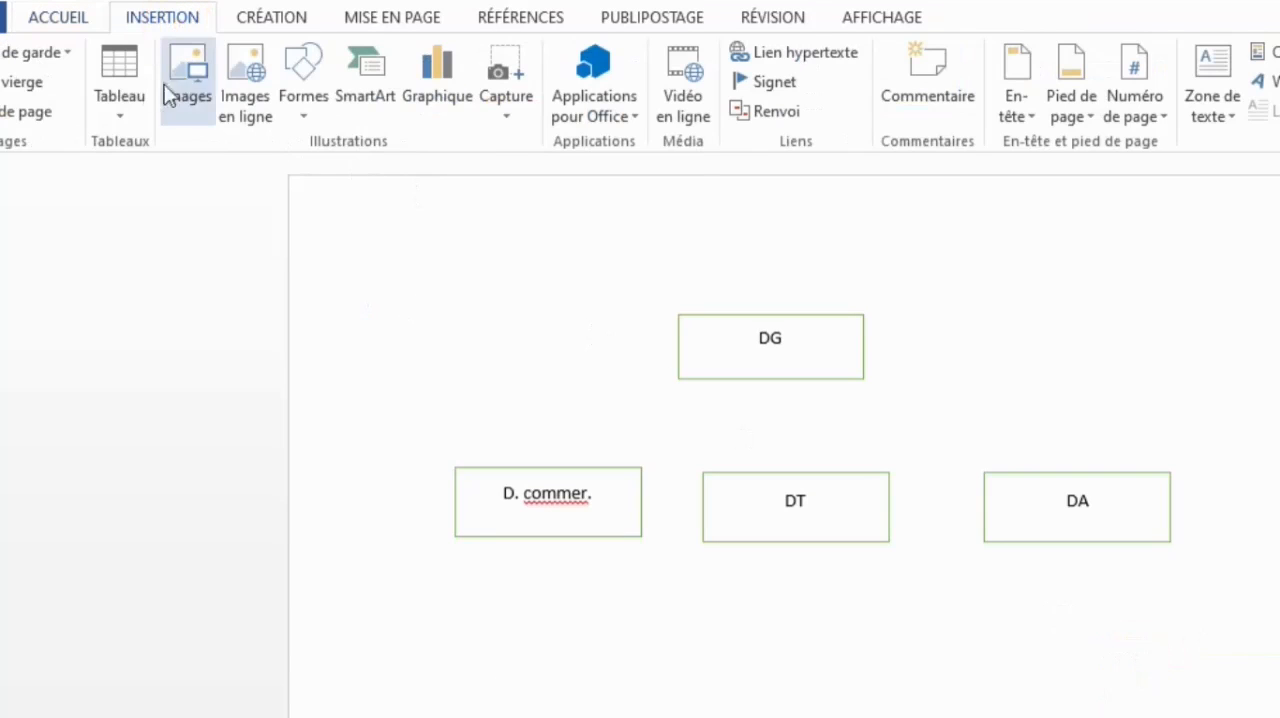
left_click(310, 98)
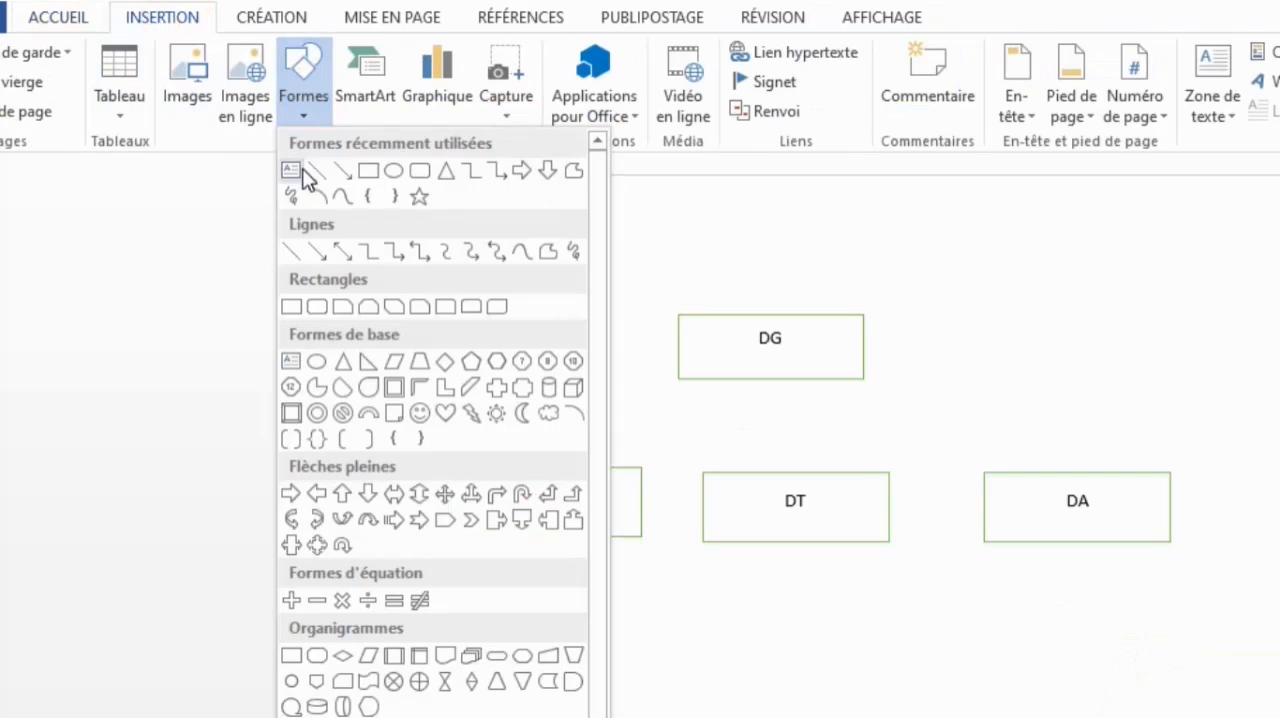
left_click(299, 168)
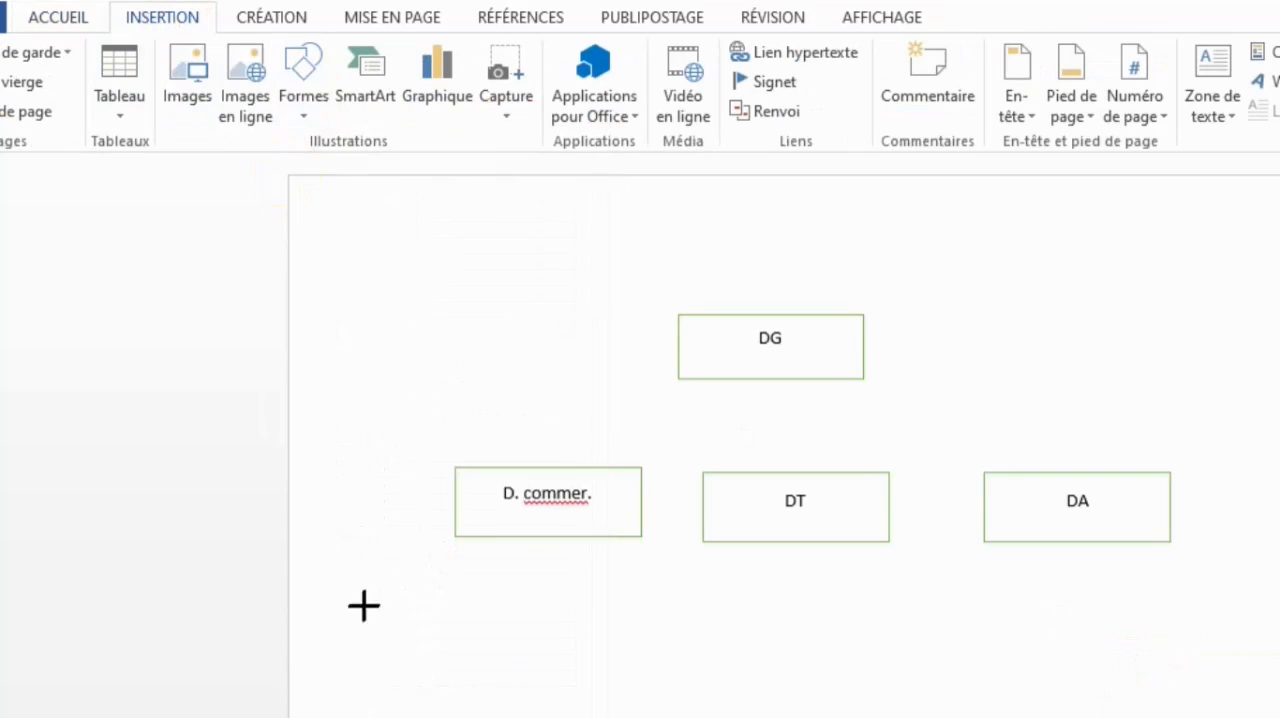
mouse_move(341, 596)
left_mouse_down()
mouse_move(434, 617)
mouse_move(453, 651)
left_mouse_up()
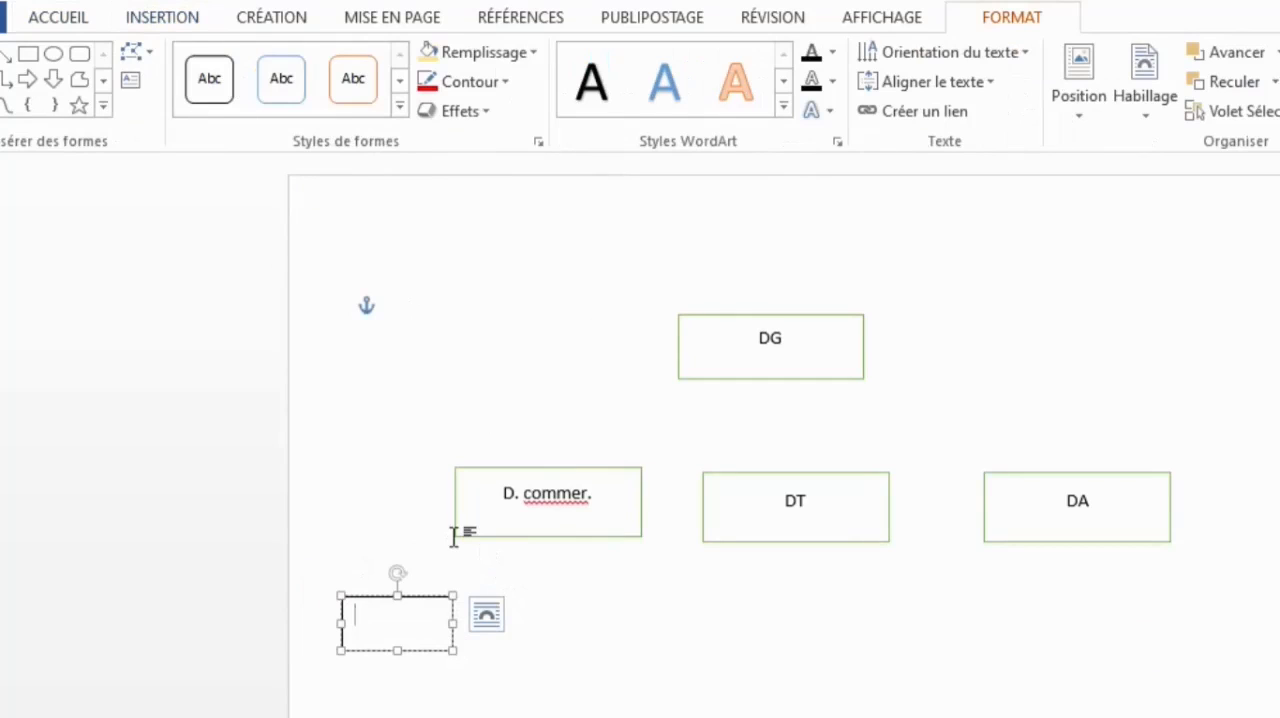